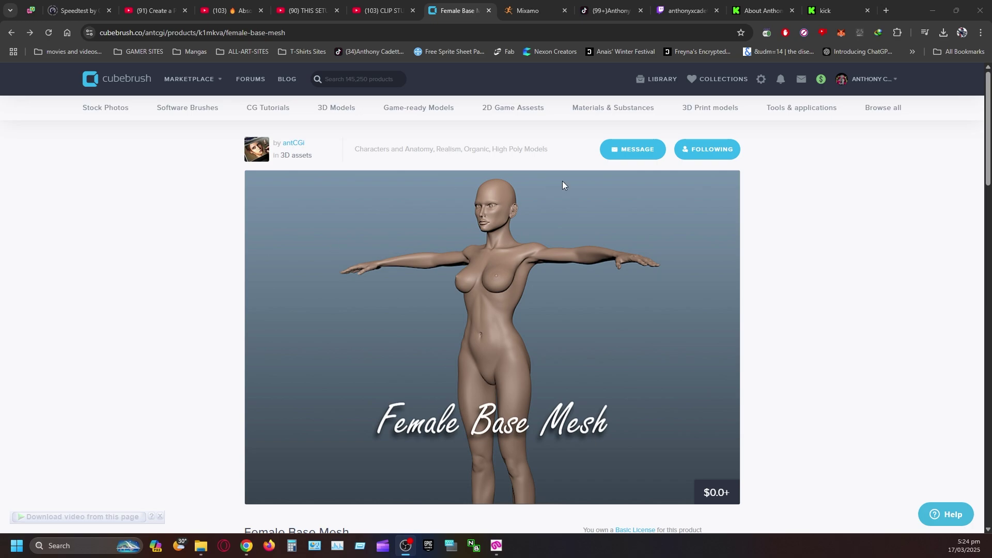
Step: Look over the current page and account options, then switch to the Mixamo page
{"action": "scroll", "coordinate": [662, 364], "scroll_direction": "down", "scroll_amount": 4}
{"action": "scroll", "coordinate": [648, 350], "scroll_direction": "up", "scroll_amount": 4}
{"action": "scroll", "coordinate": [646, 324], "scroll_direction": "down", "scroll_amount": 1}
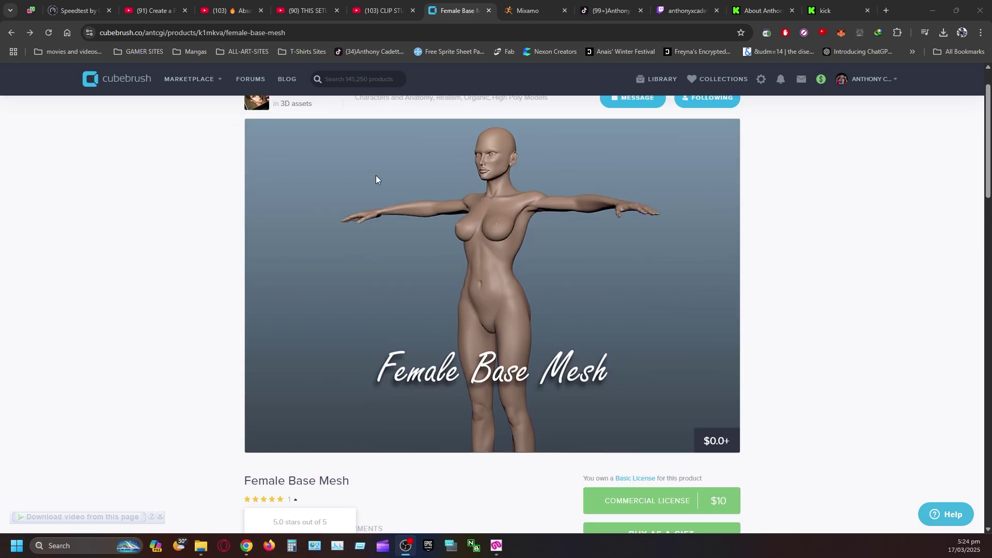
{"action": "scroll", "coordinate": [705, 395], "scroll_direction": "down", "scroll_amount": 1}
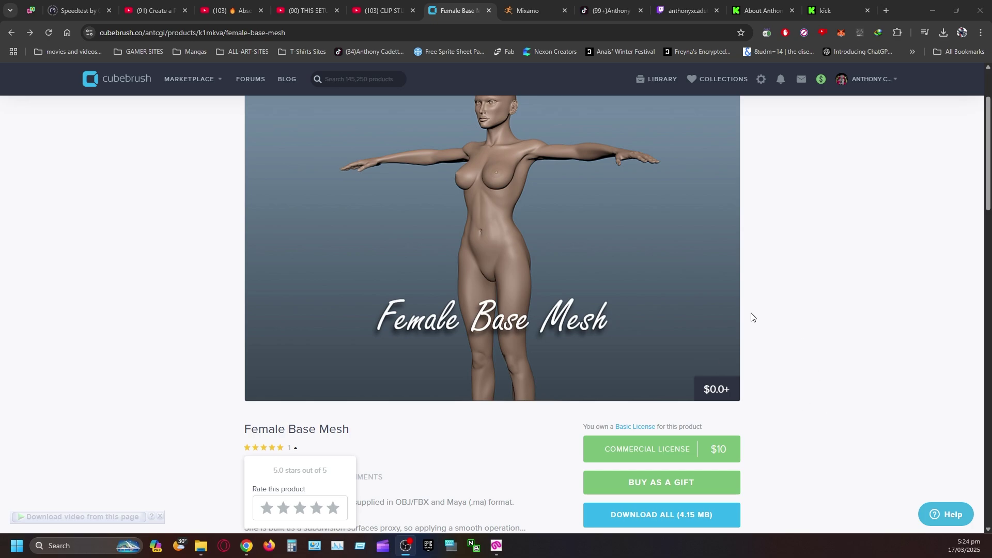
{"action": "scroll", "coordinate": [752, 318], "scroll_direction": "up", "scroll_amount": 2}
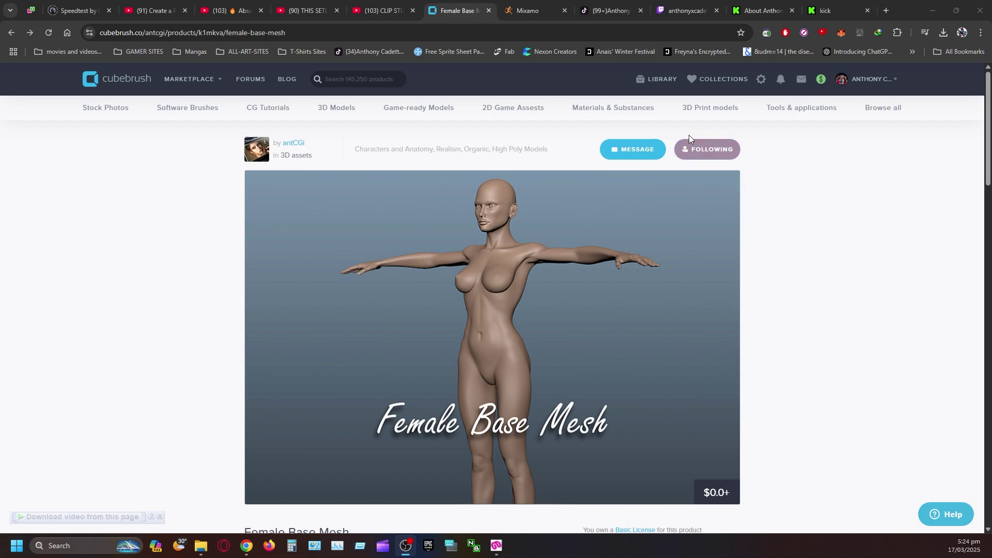
{"action": "left_click", "coordinate": [872, 82]}
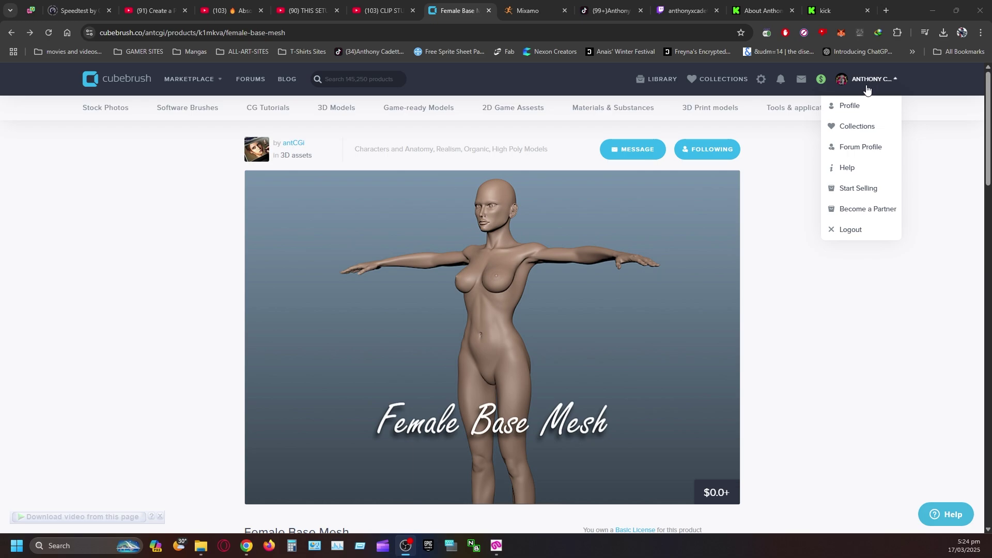
{"action": "mouse_move", "coordinate": [537, 10]}
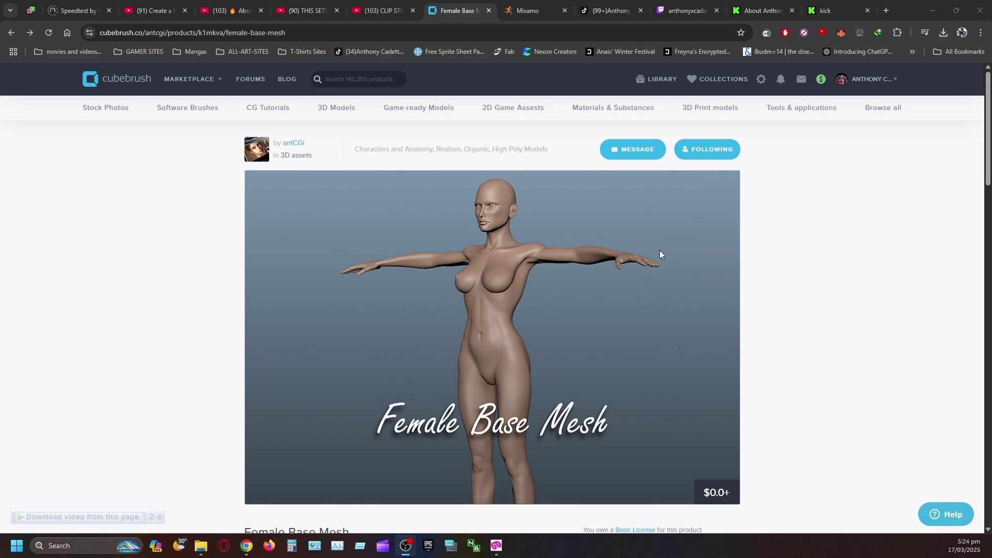
{"action": "left_click", "coordinate": [521, 11]}
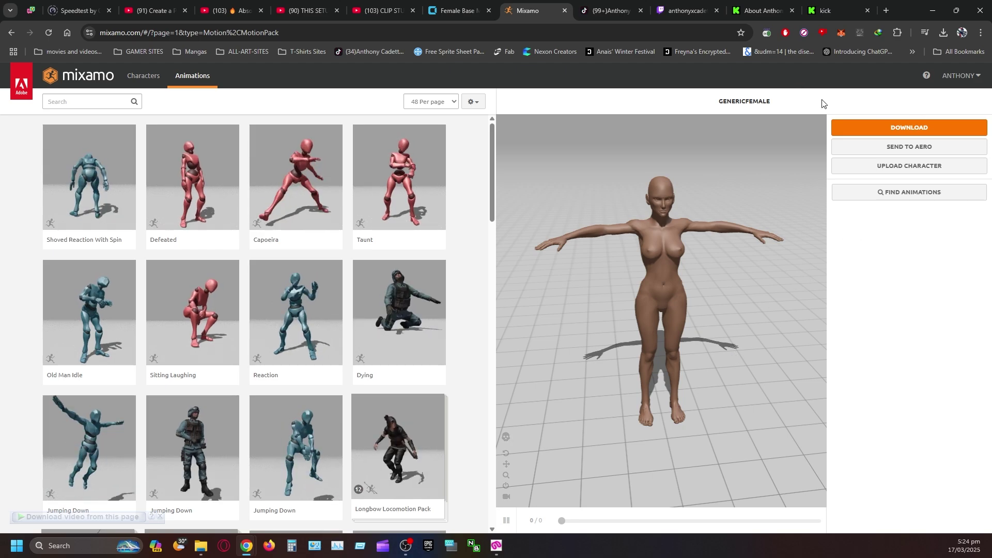
Step: Upload GenericFemale.fbx to Mixamo as a new character
{"action": "left_click", "coordinate": [897, 166]}
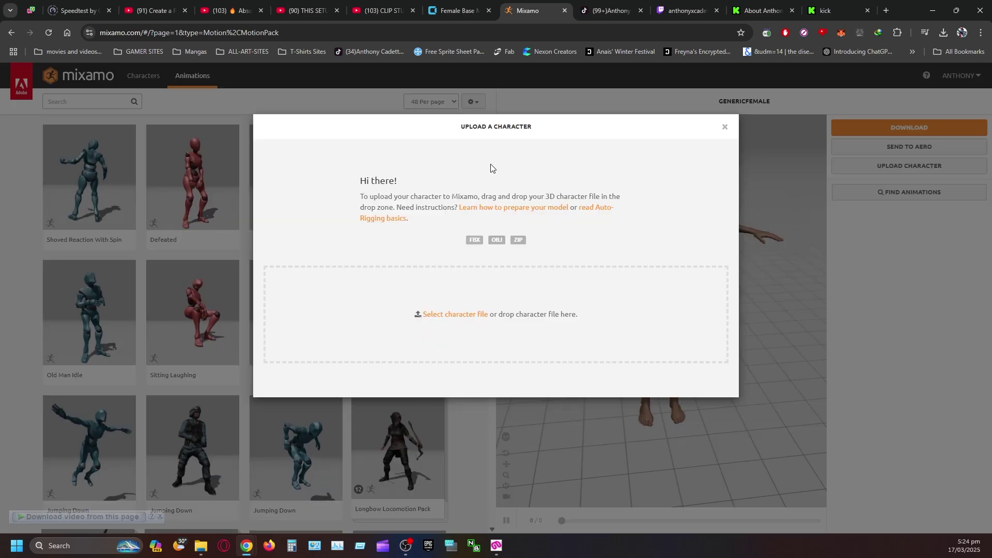
{"action": "left_click", "coordinate": [442, 319]}
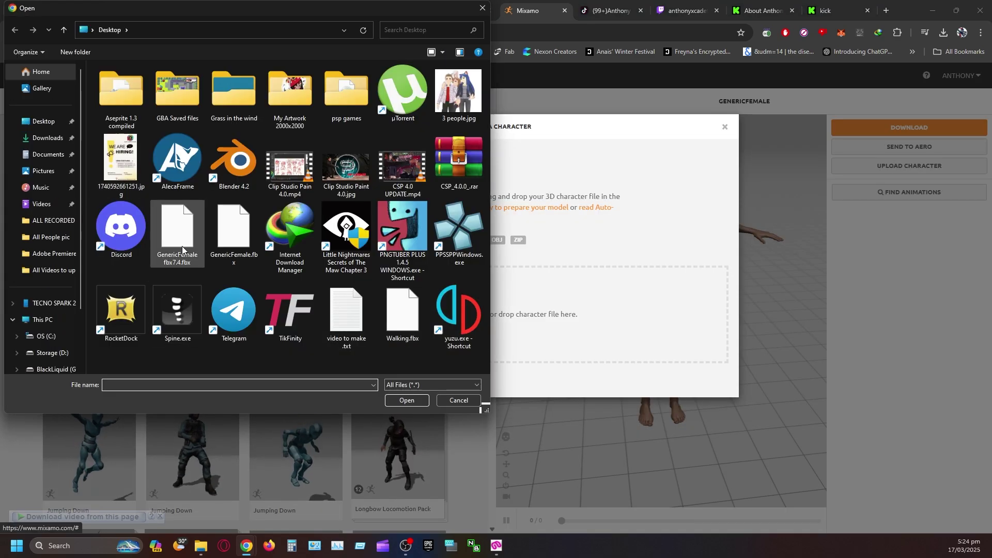
{"action": "left_click", "coordinate": [252, 254]}
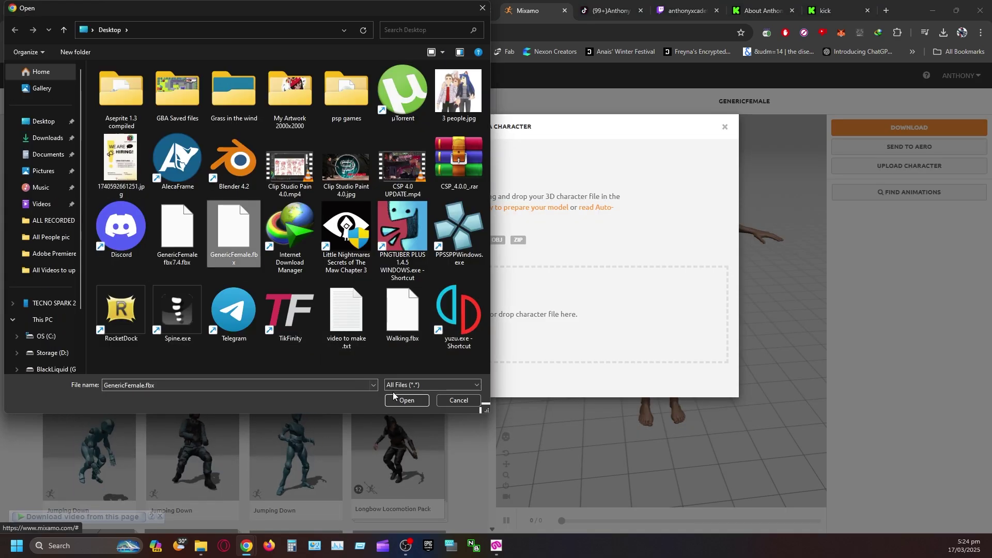
{"action": "left_click", "coordinate": [418, 401]}
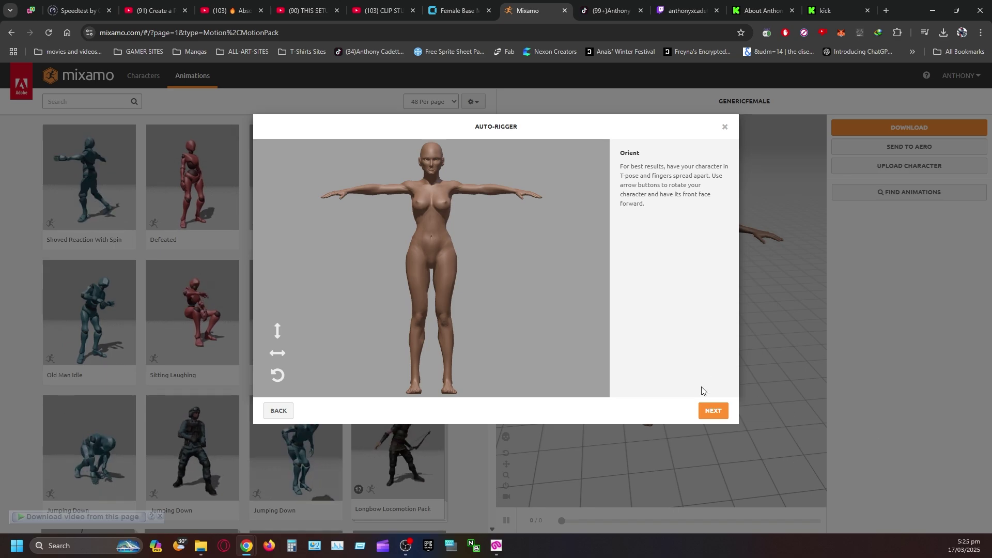
Step: Advance to marker placement and set the chin, wrist, elbow, knee and groin markers on the model
{"action": "left_click", "coordinate": [715, 412]}
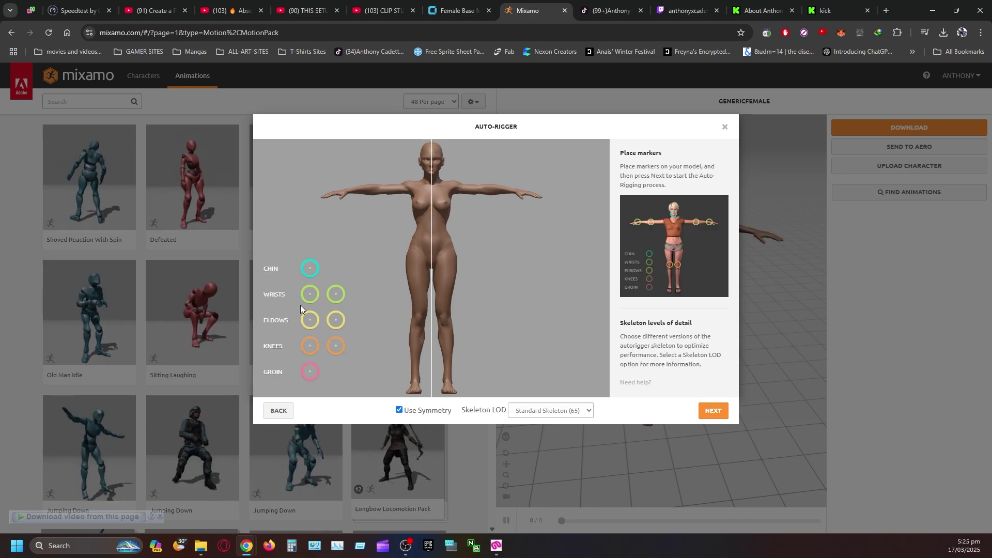
{"action": "left_click_drag", "start_coordinate": [310, 272], "coordinate": [310, 272]}
{"action": "mouse_move", "coordinate": [392, 246]}
{"action": "left_mouse_down"}
{"action": "mouse_move", "coordinate": [436, 219]}
{"action": "mouse_move", "coordinate": [433, 178]}
{"action": "left_mouse_up"}
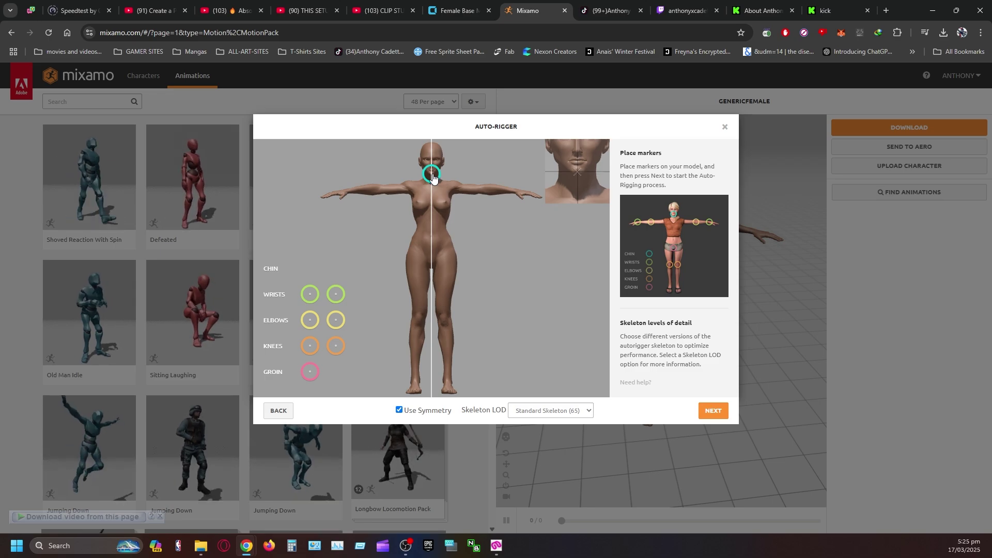
{"action": "left_click_drag", "start_coordinate": [303, 295], "coordinate": [348, 194]}
{"action": "left_click_drag", "start_coordinate": [309, 320], "coordinate": [378, 193]}
{"action": "left_click_drag", "start_coordinate": [320, 346], "coordinate": [418, 323]}
{"action": "mouse_move", "coordinate": [310, 372]}
{"action": "left_mouse_down"}
{"action": "mouse_move", "coordinate": [417, 266]}
{"action": "mouse_move", "coordinate": [431, 271]}
{"action": "left_mouse_up"}
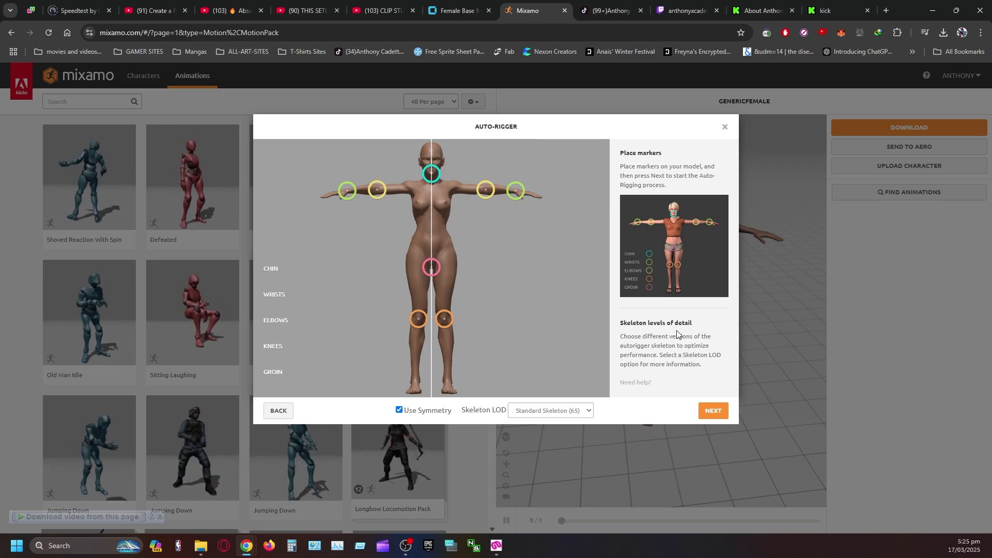
Step: Auto-rig GenericFemale, accept the review, and confirm it replaces the previous character
{"action": "left_click", "coordinate": [708, 412]}
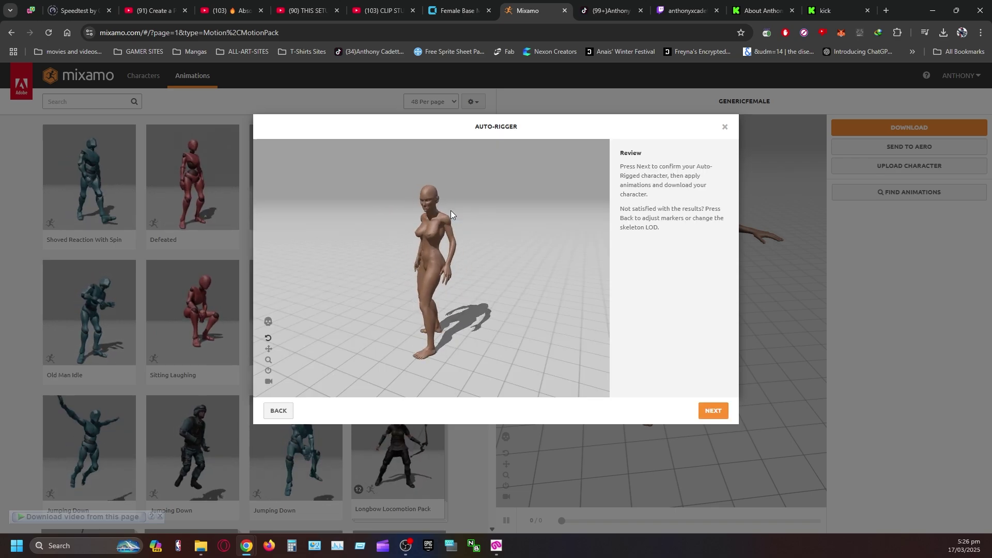
{"action": "left_click", "coordinate": [723, 411]}
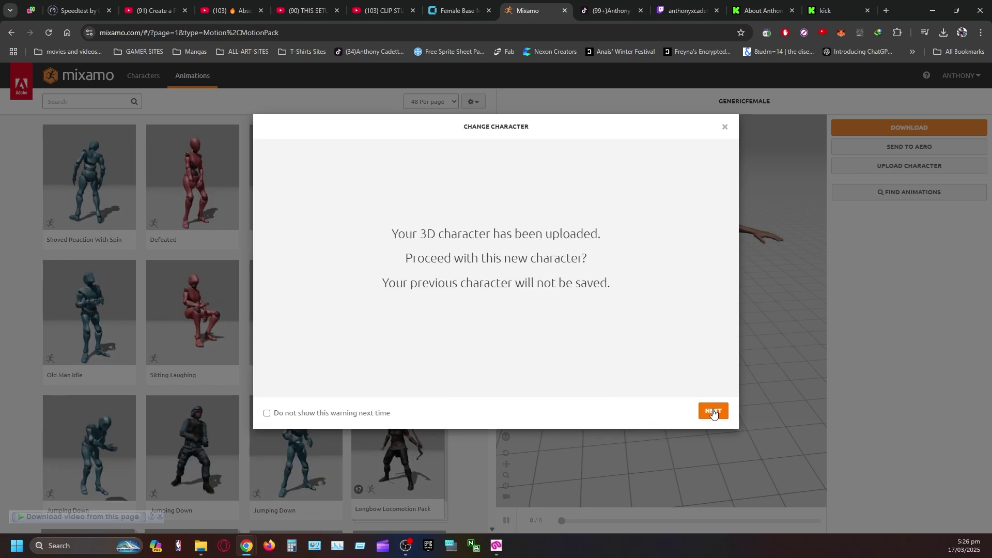
{"action": "left_click", "coordinate": [713, 411]}
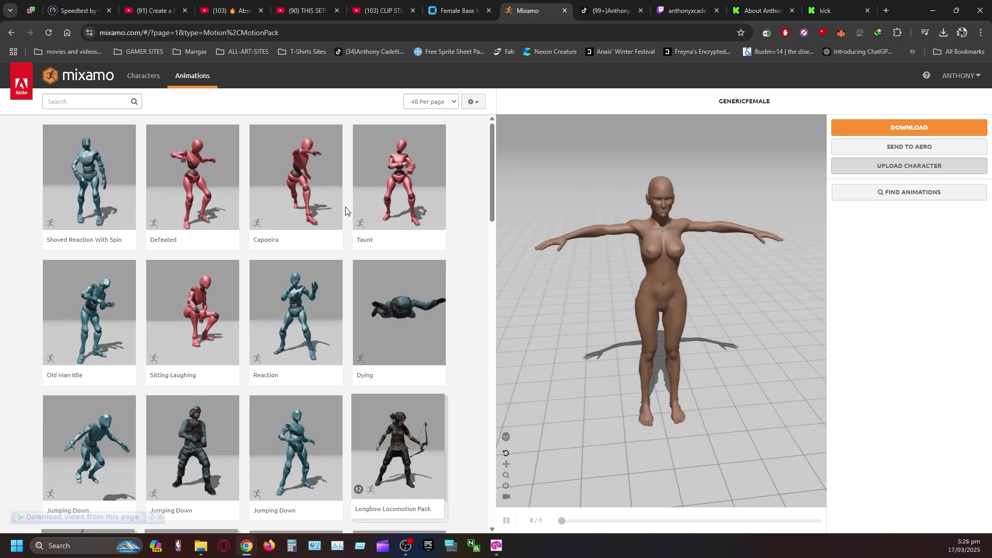
Step: Preview the Capoeira animation, remove it to return to T-pose, and bring up Download Settings
{"action": "left_click", "coordinate": [299, 207]}
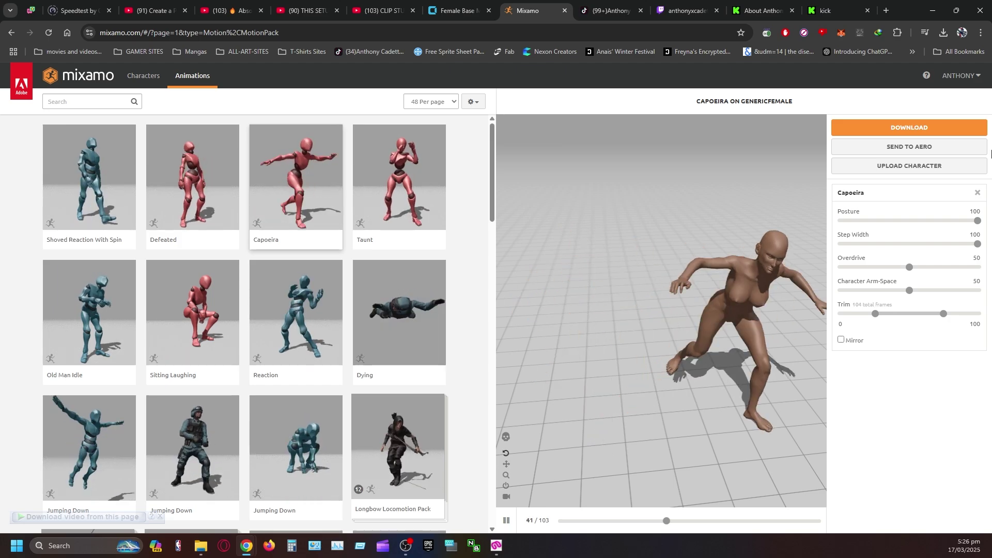
{"action": "left_click", "coordinate": [977, 194]}
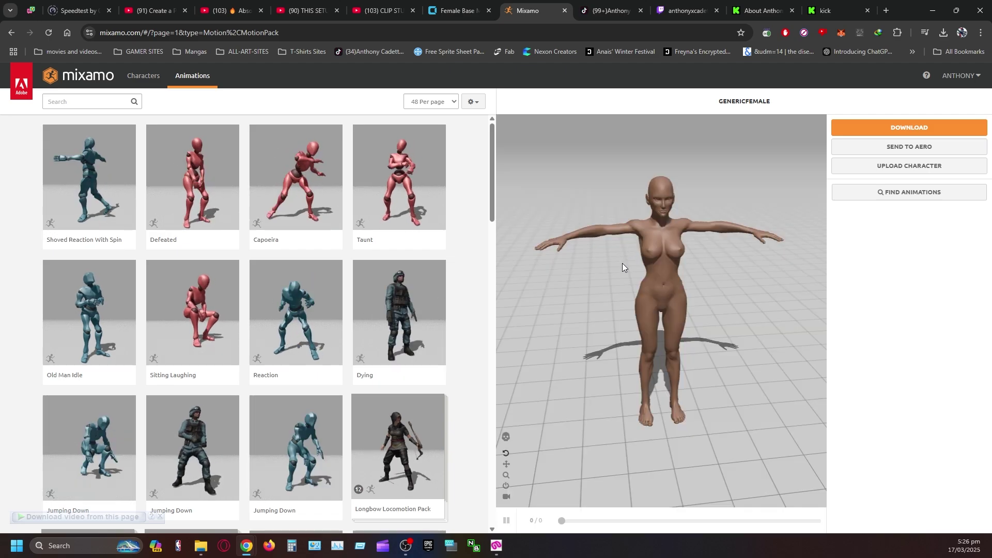
{"action": "left_click", "coordinate": [911, 129]}
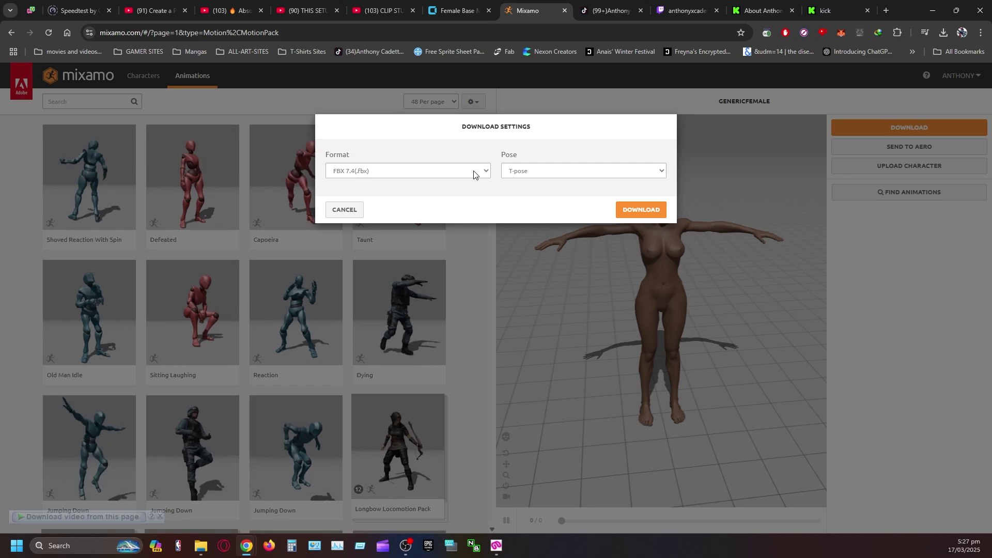
Step: Download the rigged GenericFemale as FBX 7.4 (.fbx) in T-pose
{"action": "left_click", "coordinate": [474, 174]}
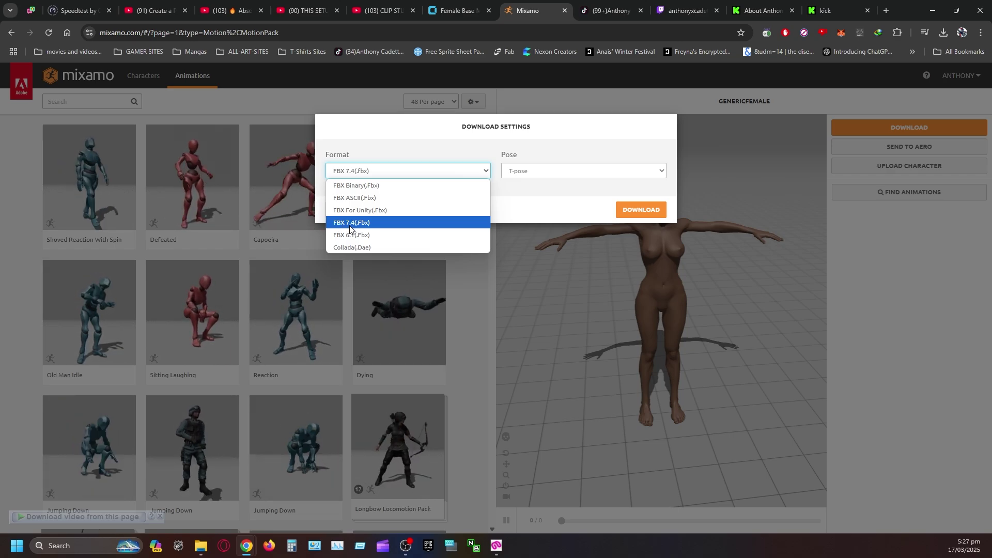
{"action": "left_click", "coordinate": [352, 227]}
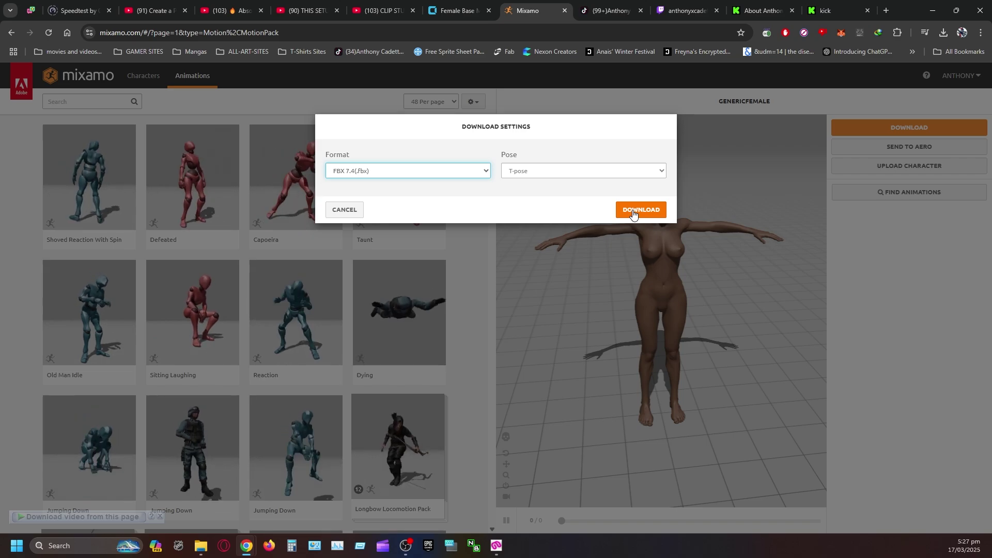
{"action": "left_click", "coordinate": [344, 211]}
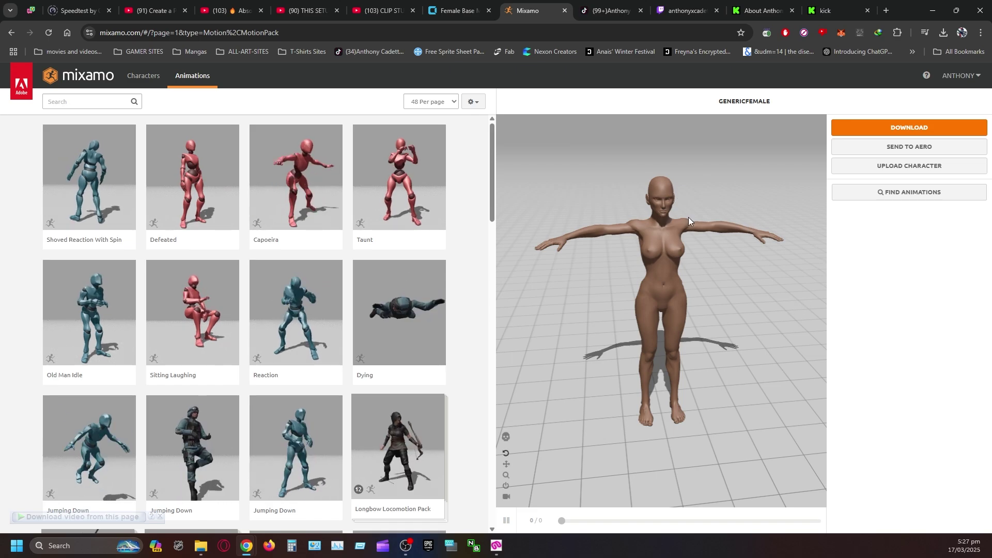
Step: In Clip Studio Modeler, close the existing New character document without saving changes
{"action": "left_click", "coordinate": [932, 11]}
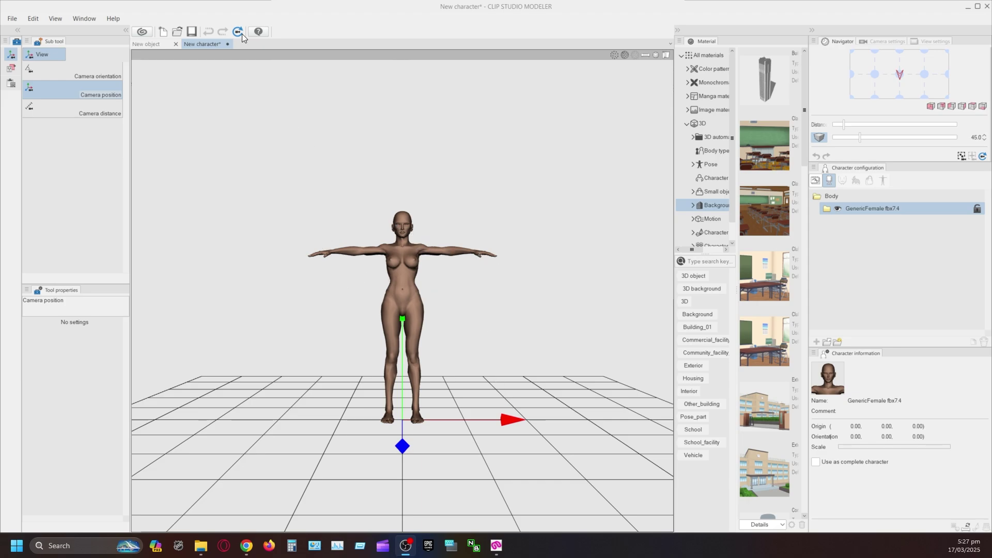
{"action": "left_click", "coordinate": [229, 45]}
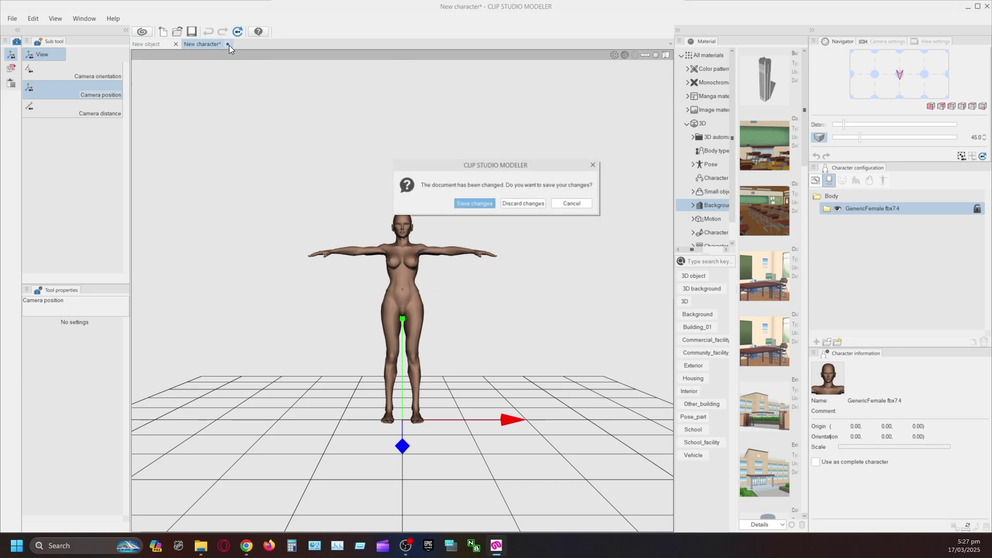
{"action": "left_click", "coordinate": [519, 203]}
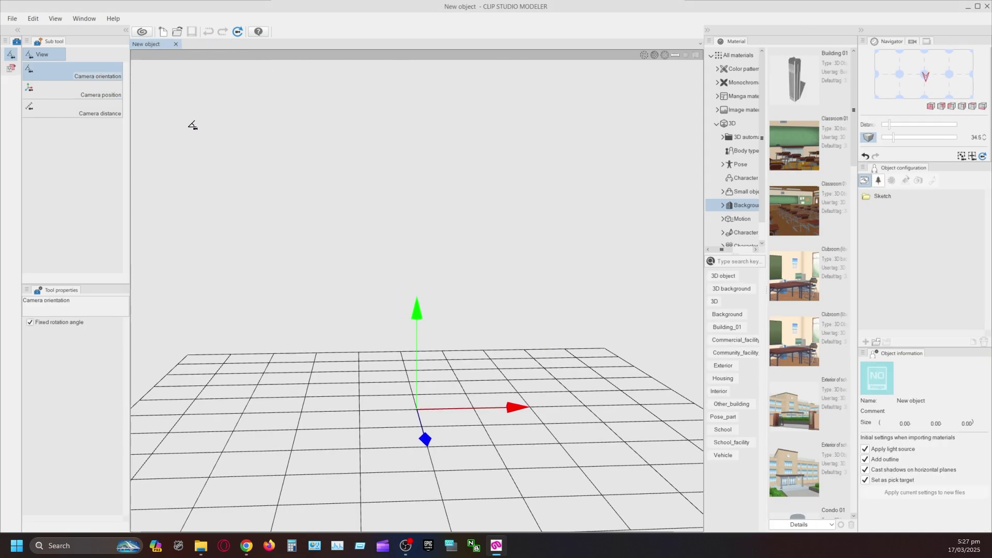
Step: Create a new 3D character document and select its Body folder
{"action": "left_click", "coordinate": [12, 21]}
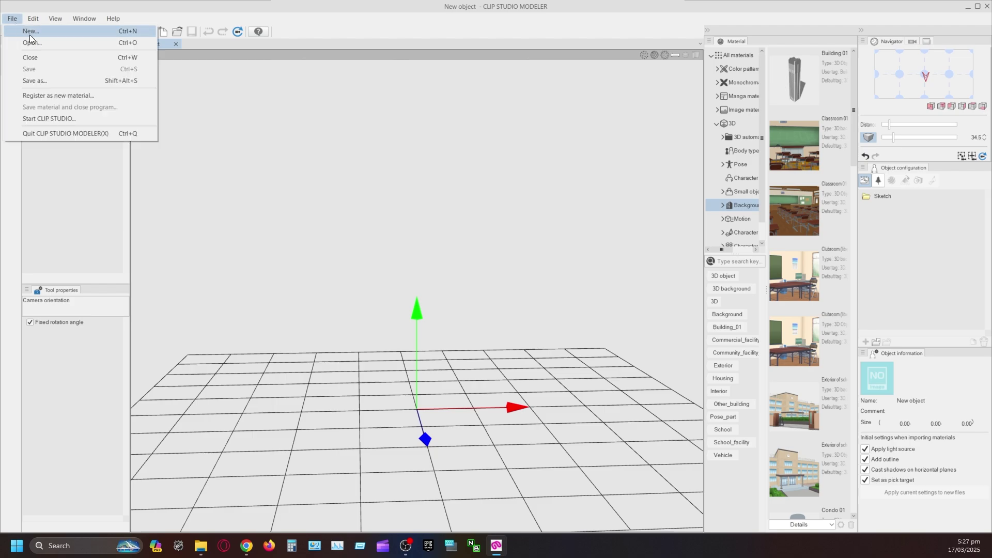
{"action": "left_click", "coordinate": [29, 30]}
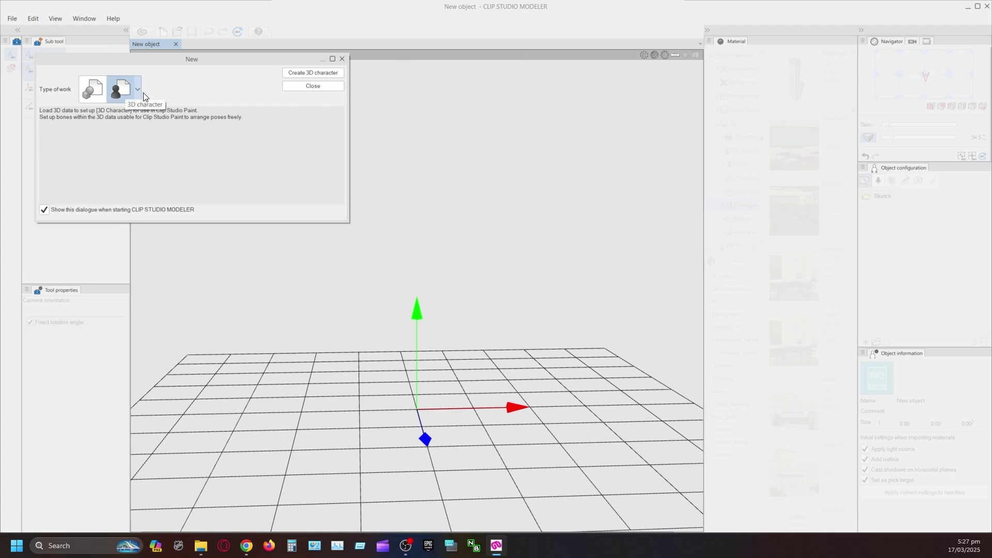
{"action": "left_click", "coordinate": [305, 73]}
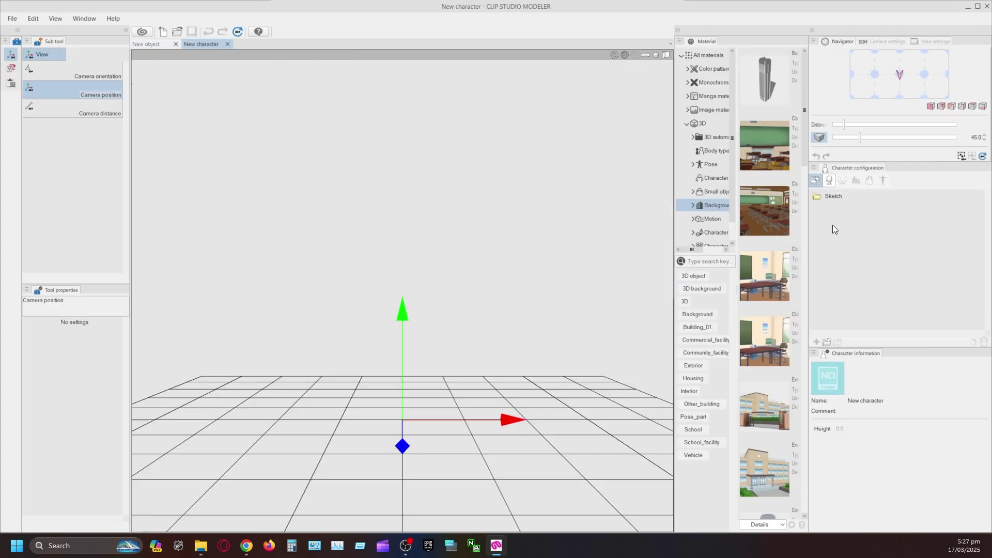
{"action": "left_click", "coordinate": [829, 195]}
{"action": "left_click", "coordinate": [815, 181]}
{"action": "left_click", "coordinate": [829, 181]}
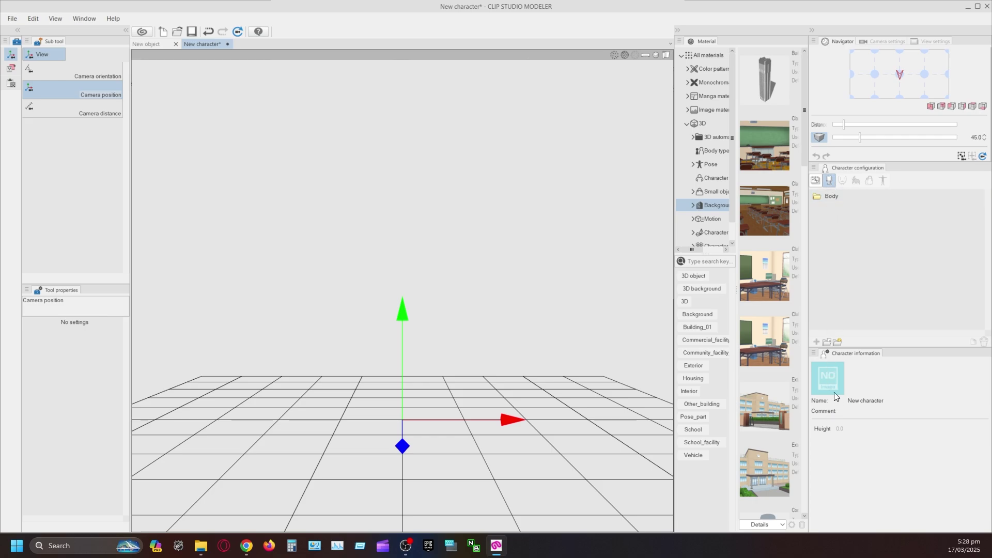
Step: Add GenericFemale fbx7.4.fbx as the body and turn on lit shading in the view
{"action": "left_click", "coordinate": [826, 342]}
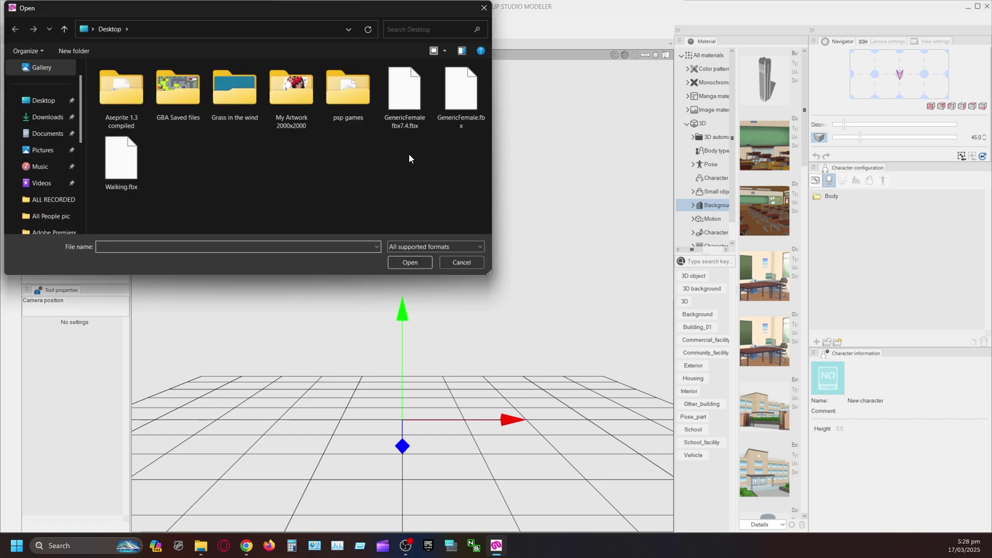
{"action": "left_click", "coordinate": [413, 103]}
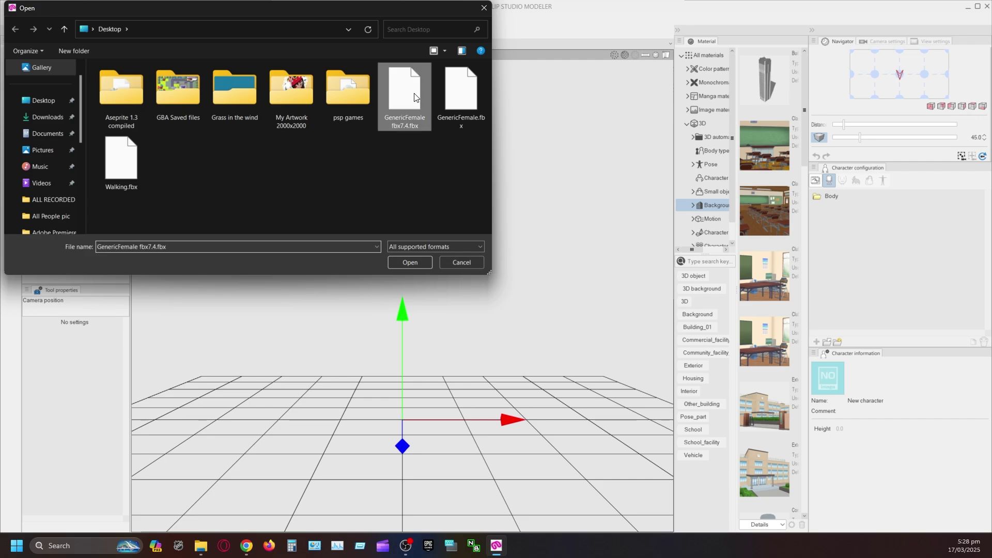
{"action": "left_click", "coordinate": [410, 263]}
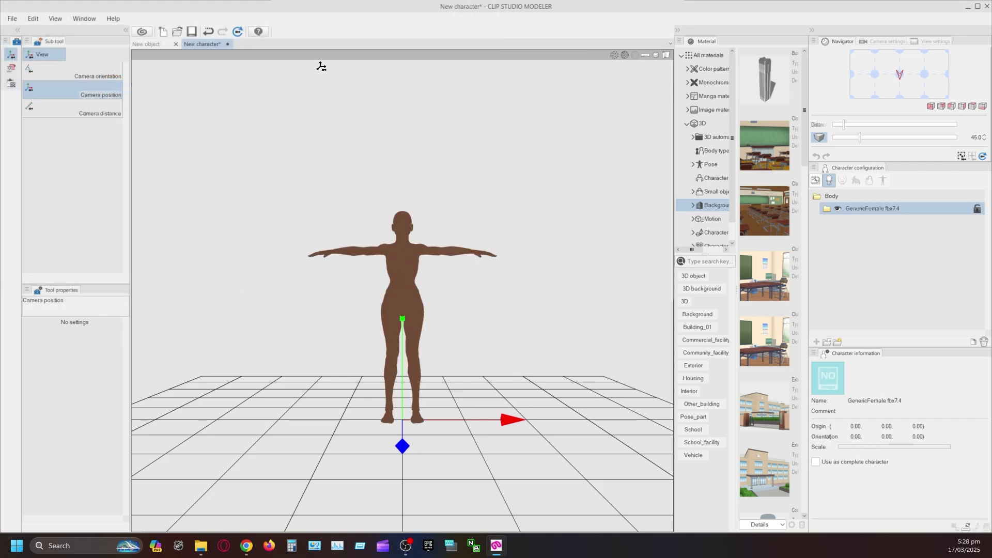
{"action": "left_click", "coordinate": [52, 21]}
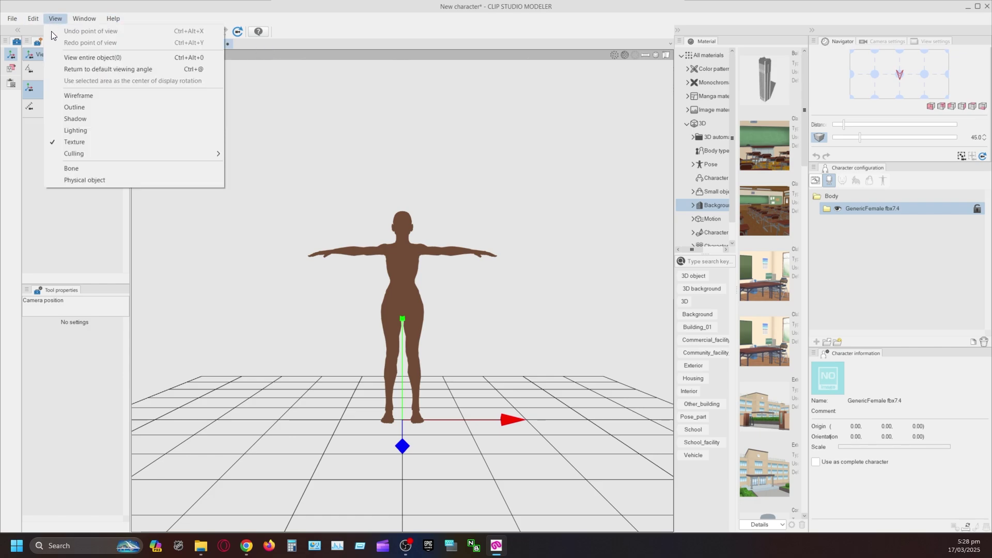
{"action": "left_click", "coordinate": [69, 132]}
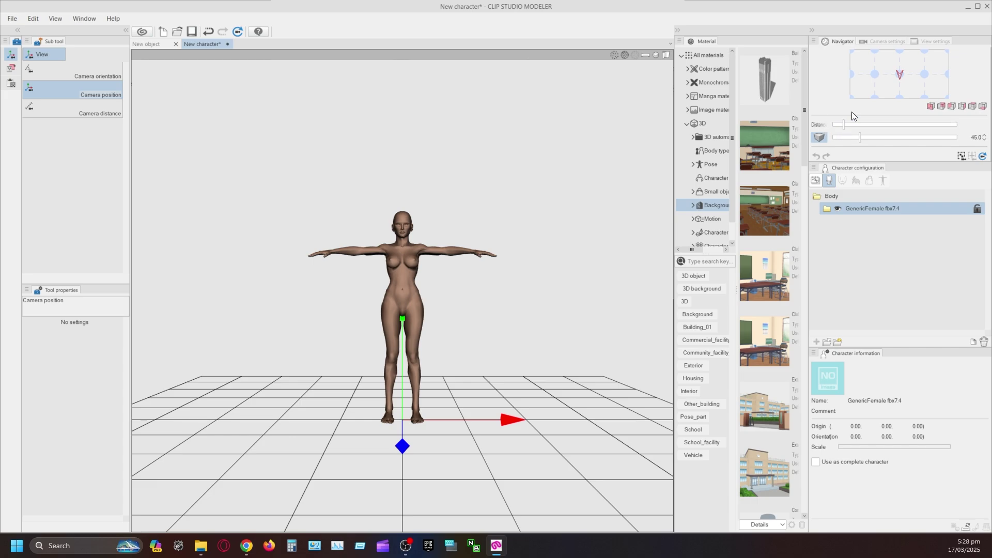
Step: Frame a close-up of the model's face and save it as the character thumbnail
{"action": "left_click_drag", "start_coordinate": [845, 125], "coordinate": [832, 129]}
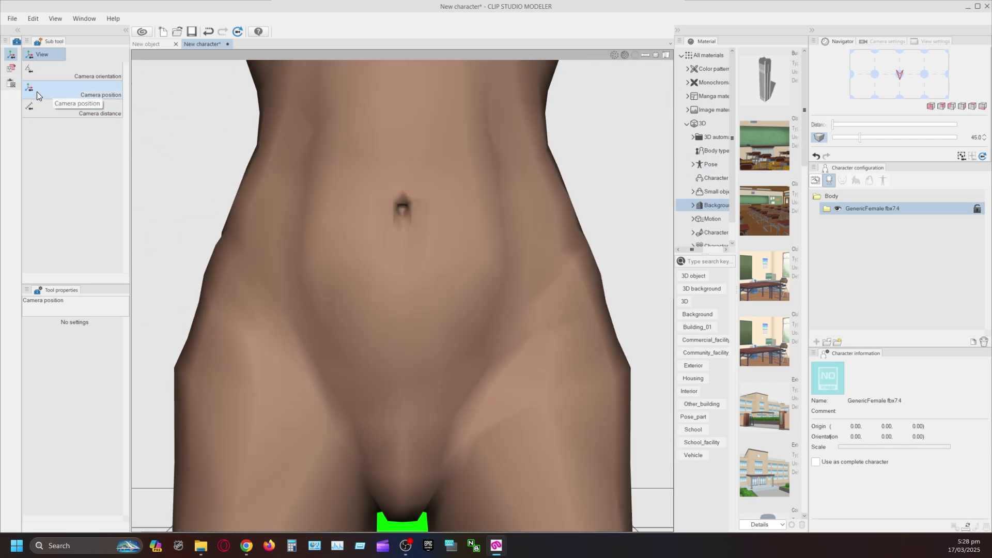
{"action": "left_click_drag", "start_coordinate": [593, 114], "coordinate": [575, 313]}
{"action": "left_click_drag", "start_coordinate": [538, 129], "coordinate": [551, 483]}
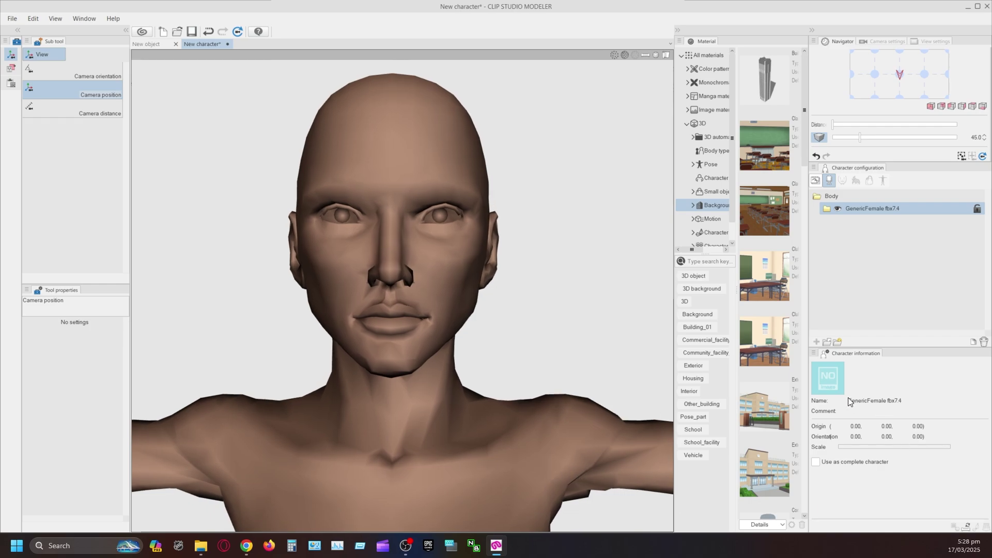
{"action": "left_click", "coordinate": [825, 376]}
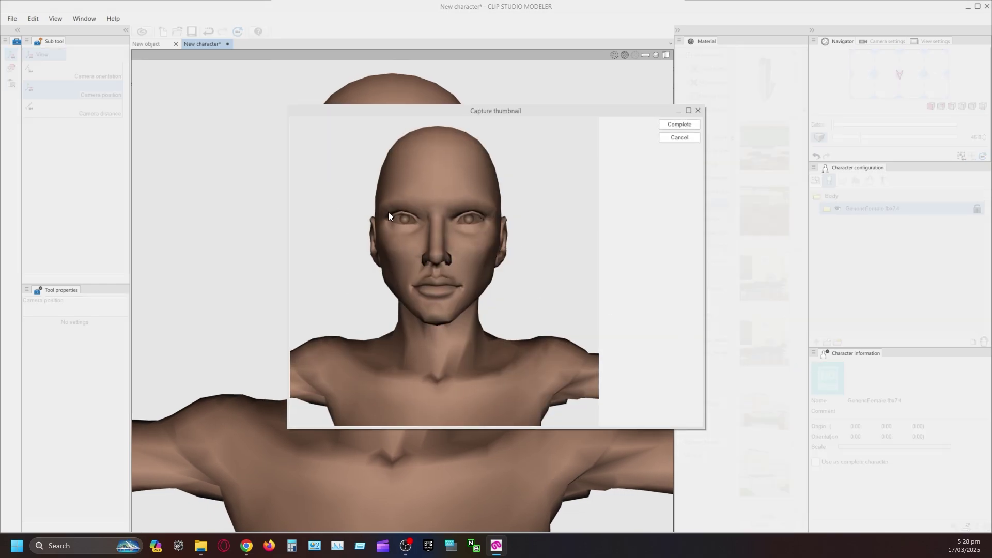
{"action": "left_click", "coordinate": [679, 127]}
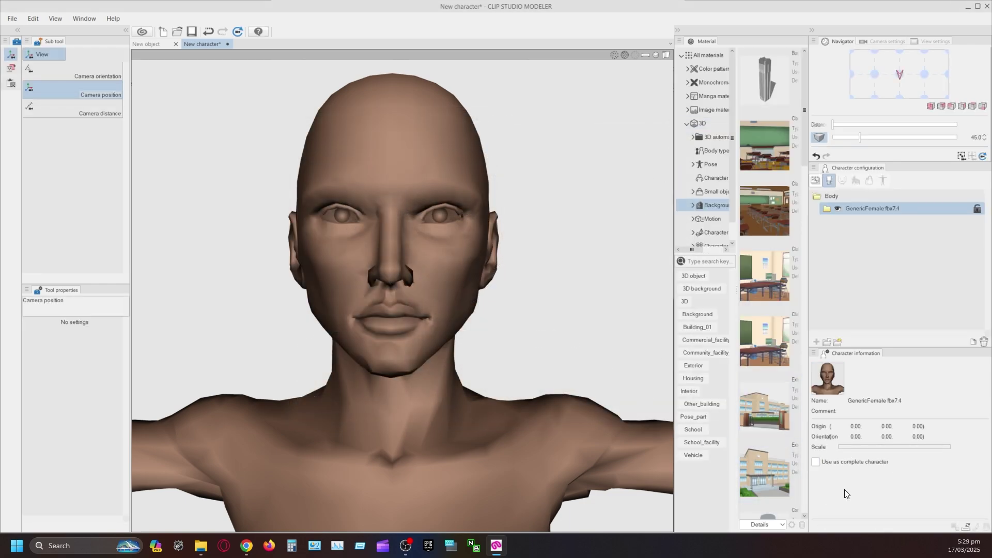
Step: Confirm the character height of 168.7 in Sketch settings, then zoom out to show the full figure
{"action": "left_click", "coordinate": [816, 181]}
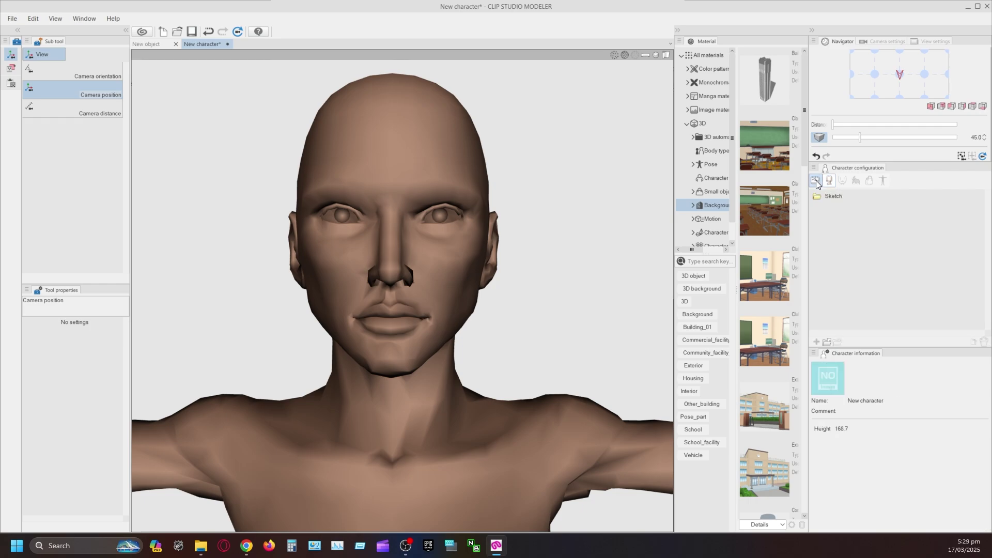
{"action": "double_click", "coordinate": [843, 429]}
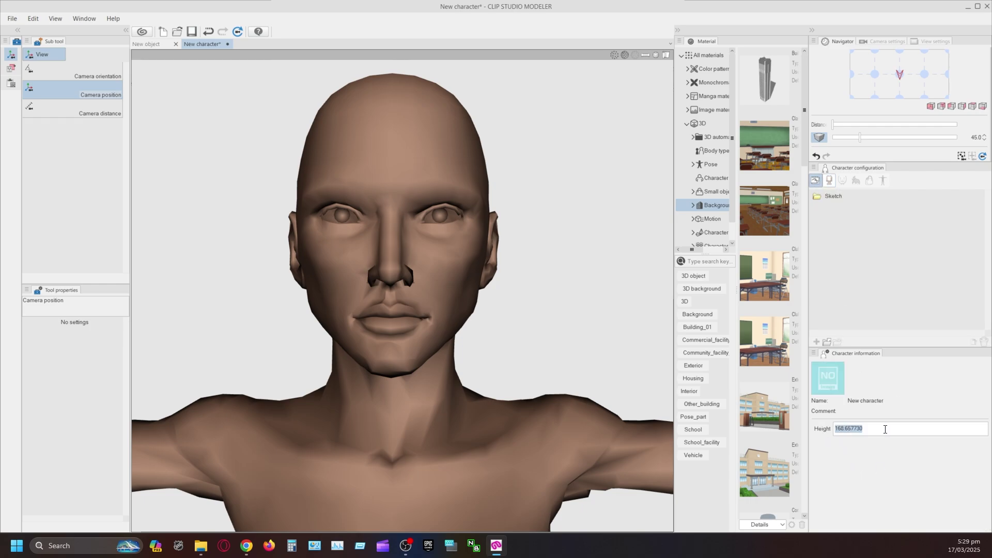
{"action": "left_click", "coordinate": [863, 125]}
{"action": "left_click_drag", "start_coordinate": [836, 125], "coordinate": [842, 132]}
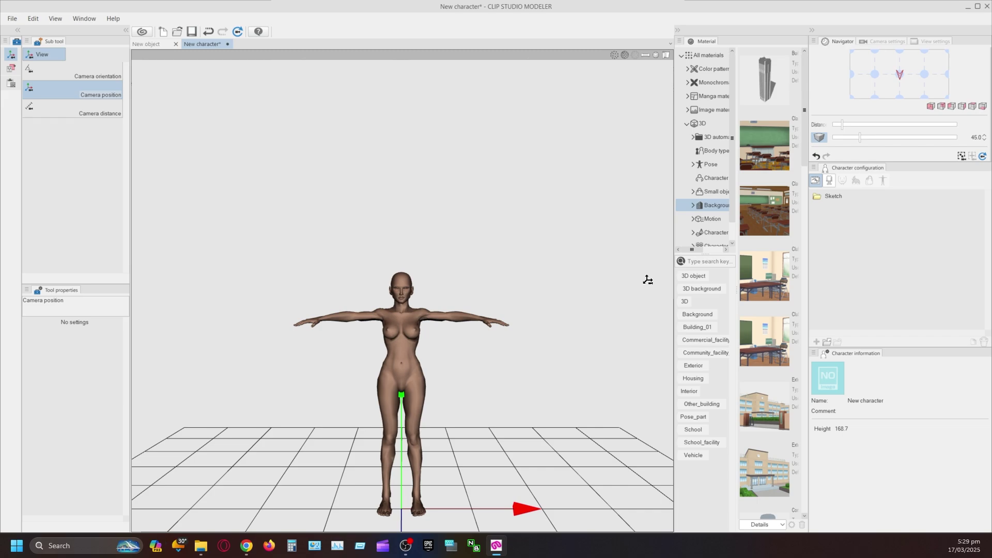
{"action": "left_click_drag", "start_coordinate": [591, 335], "coordinate": [582, 252]}
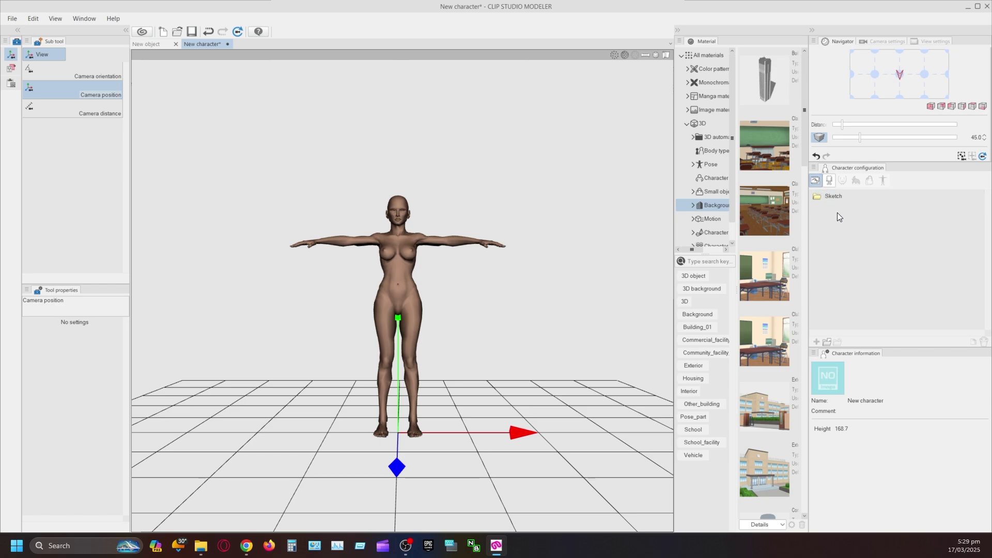
Step: From the Body settings, run standard bone mapping and confirm the prompt
{"action": "left_click", "coordinate": [828, 180]}
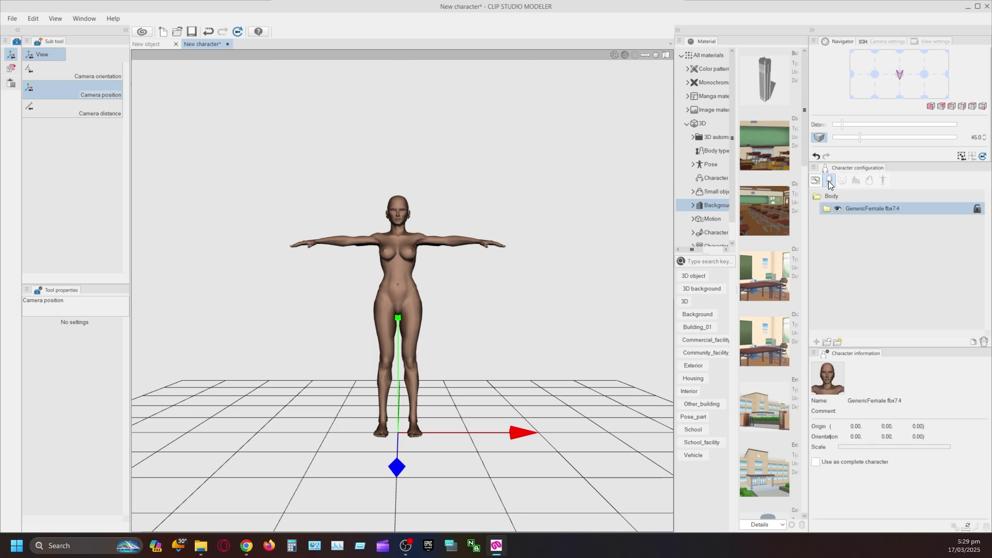
{"action": "left_click", "coordinate": [967, 527]}
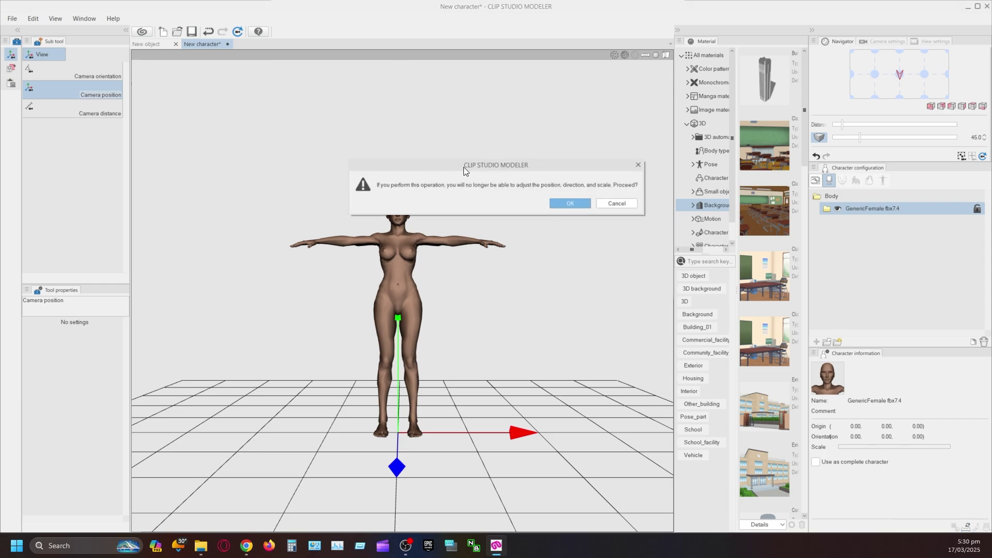
{"action": "left_click", "coordinate": [574, 207]}
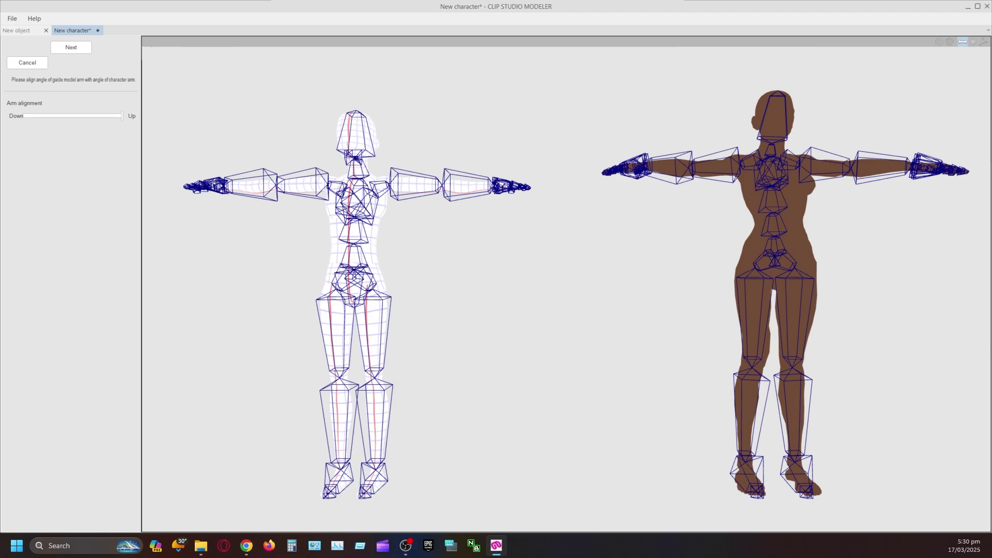
Step: Adjust the Arm alignment slider so the guide arms match the character's, then continue to bone specification
{"action": "mouse_move", "coordinate": [120, 117]}
{"action": "left_mouse_down"}
{"action": "mouse_move", "coordinate": [43, 113]}
{"action": "mouse_move", "coordinate": [129, 115]}
{"action": "left_mouse_up"}
{"action": "left_click", "coordinate": [80, 52]}
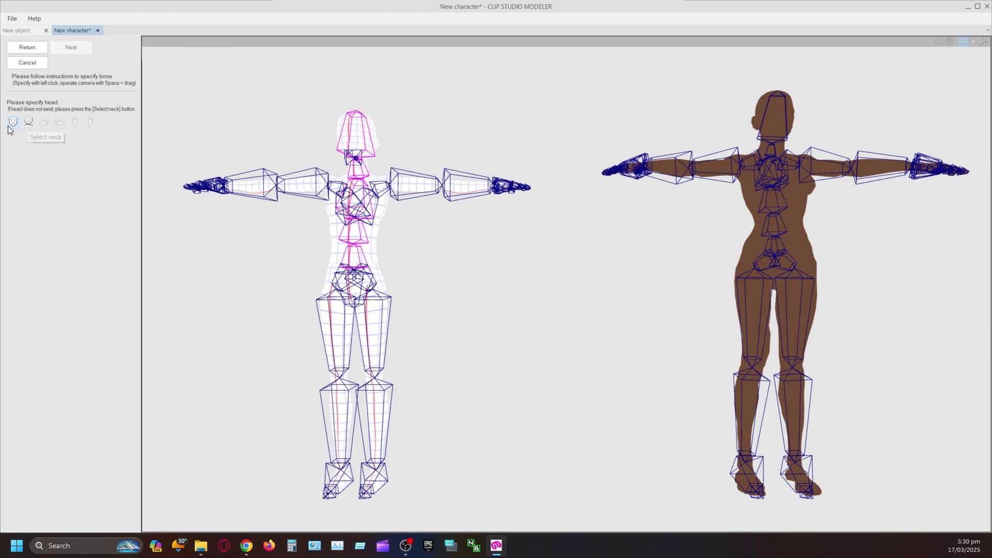
Step: Specify the head, right arm, left arm, right leg and left leg on the character model
{"action": "left_click", "coordinate": [779, 119]}
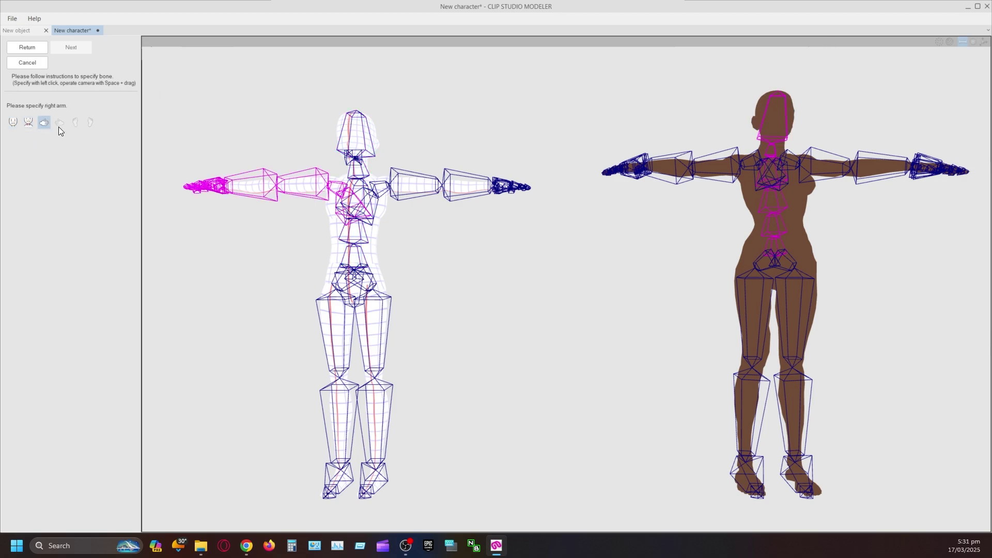
{"action": "left_click", "coordinate": [631, 172]}
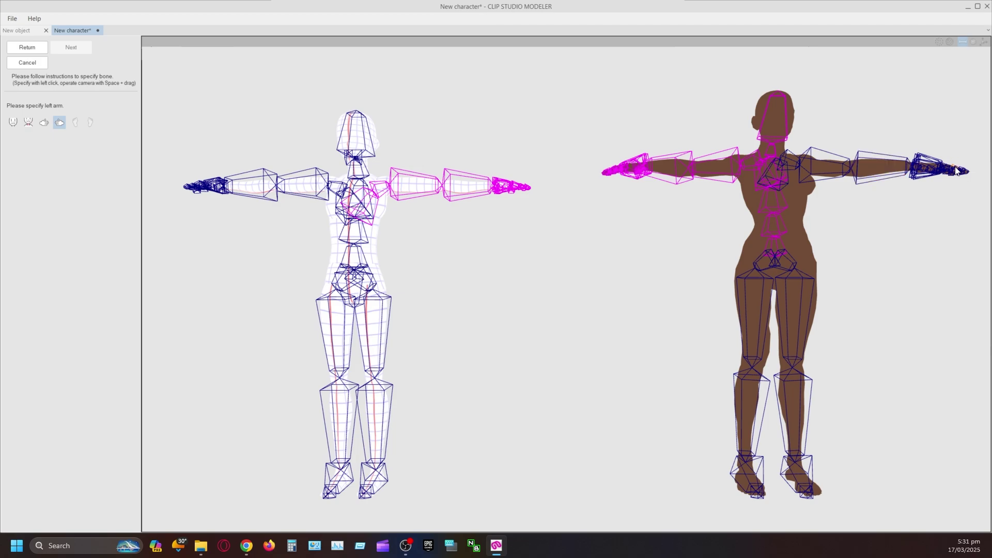
{"action": "left_click", "coordinate": [938, 172]}
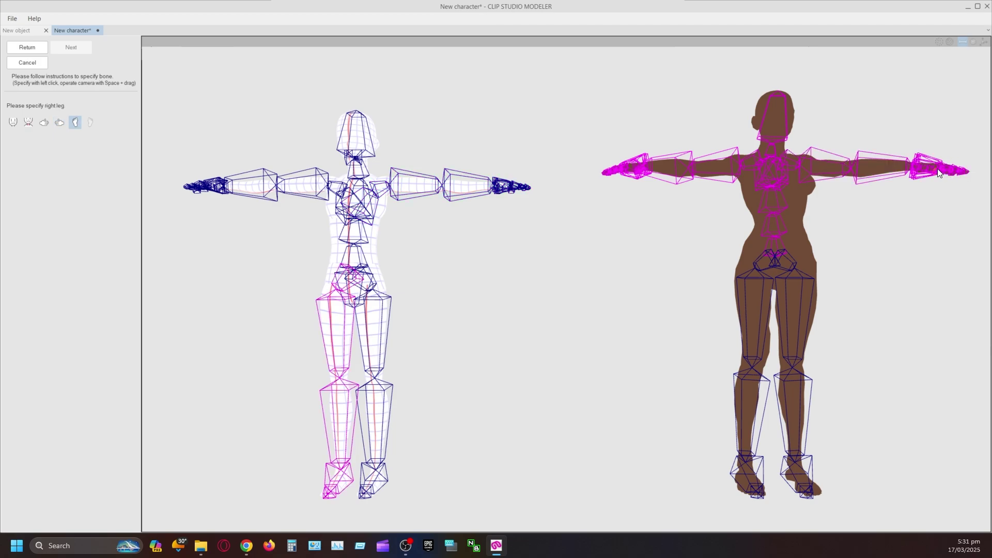
{"action": "left_click", "coordinate": [757, 301]}
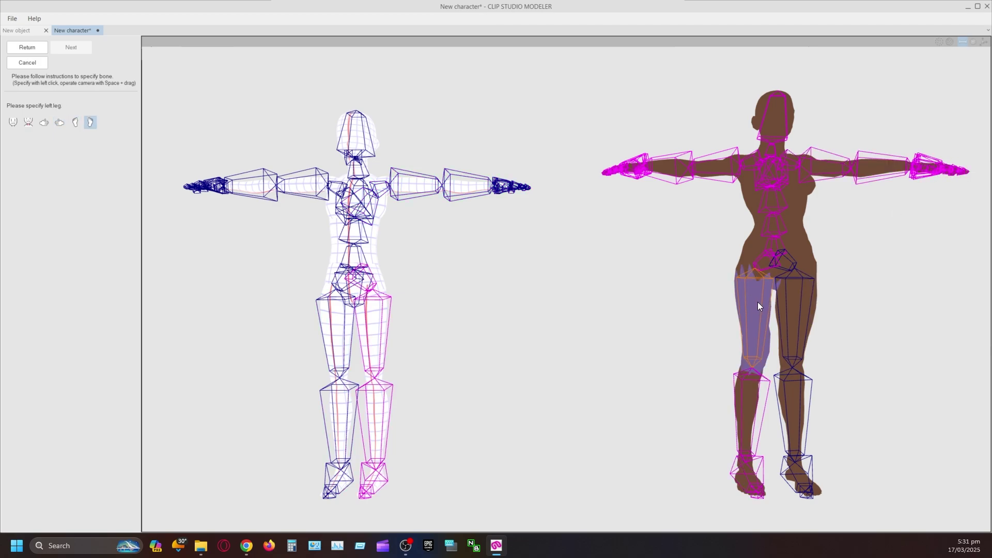
{"action": "left_click", "coordinate": [802, 293]}
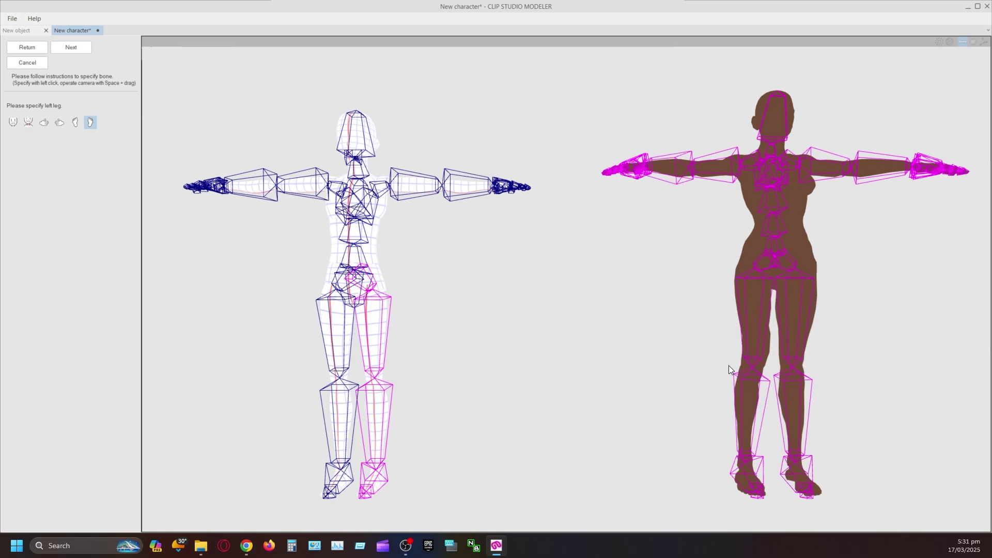
Step: Apply the bone mapping, test it with five preset poses, and complete the bone setup
{"action": "left_click", "coordinate": [73, 50]}
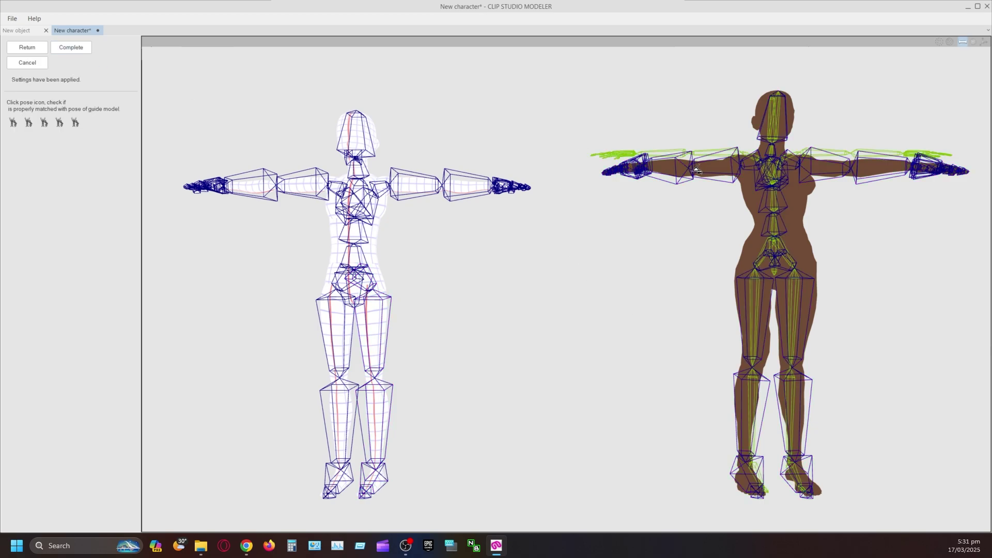
{"action": "left_click", "coordinate": [14, 122]}
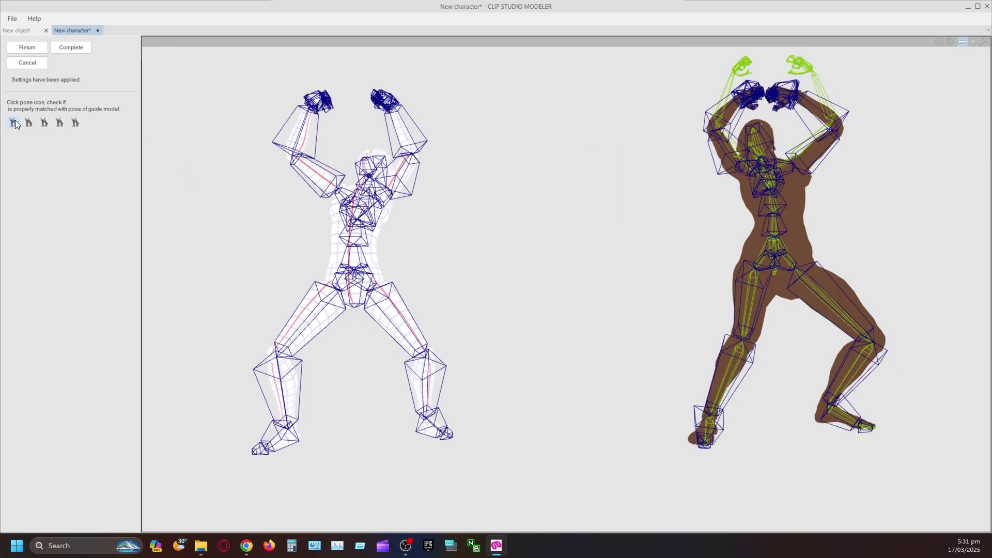
{"action": "left_click", "coordinate": [28, 122]}
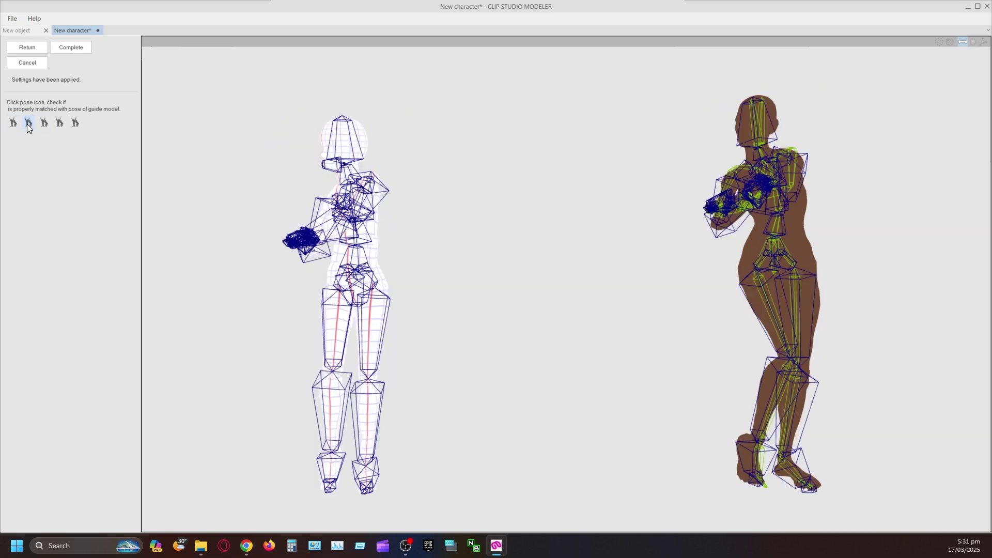
{"action": "left_click", "coordinate": [44, 122]}
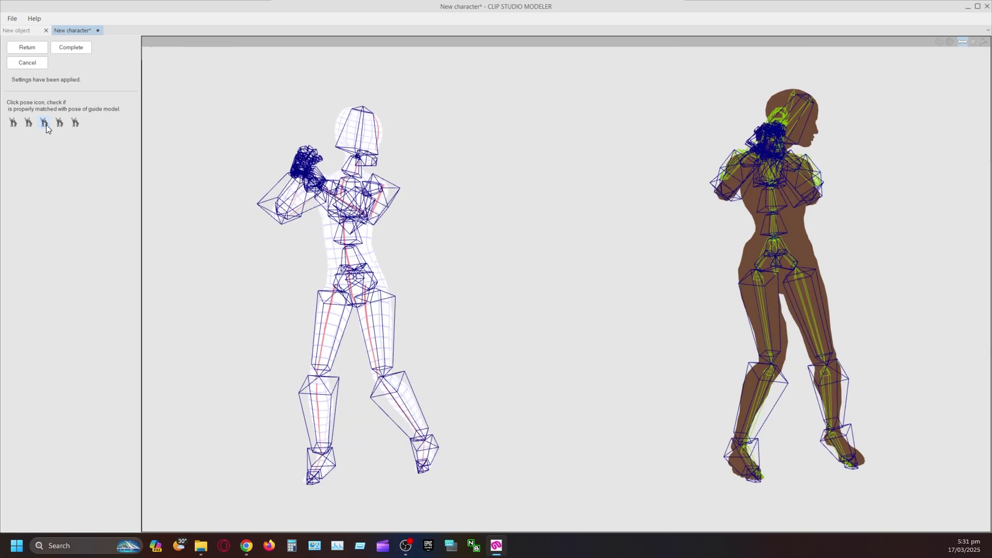
{"action": "left_click", "coordinate": [60, 123]}
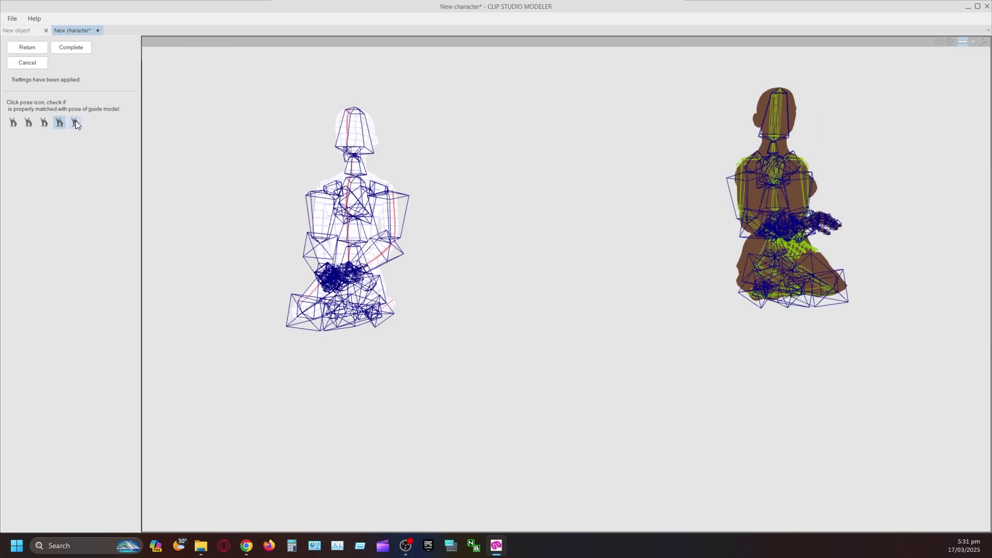
{"action": "left_click", "coordinate": [75, 123]}
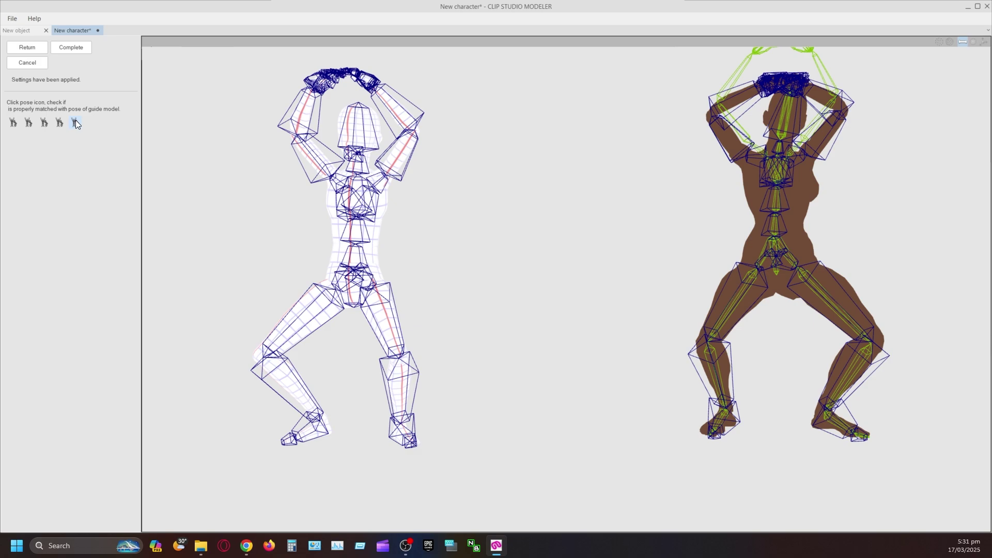
{"action": "left_click", "coordinate": [69, 50]}
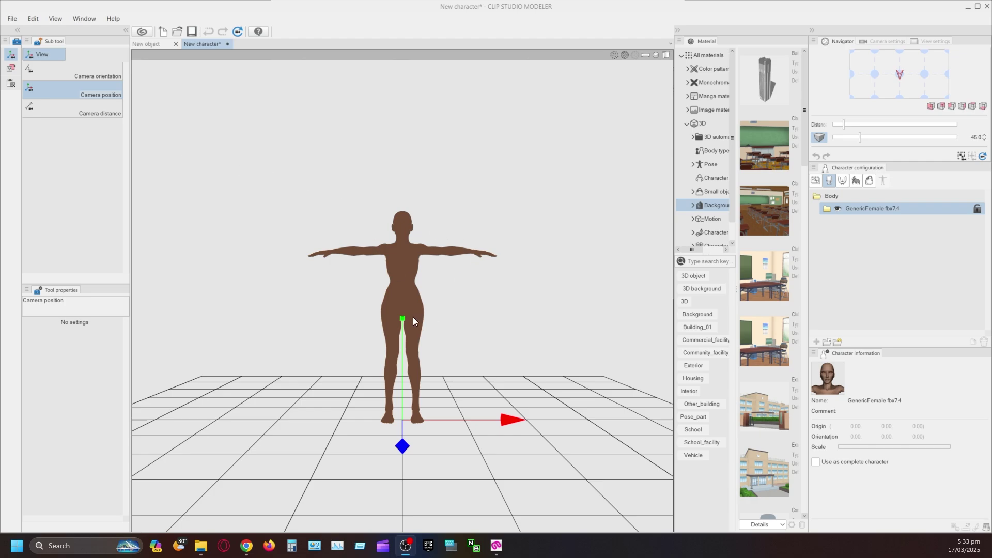
Step: Turn on Lighting from the View menu so the GenericFemale body renders shaded
{"action": "left_click", "coordinate": [55, 18]}
{"action": "left_click", "coordinate": [68, 131]}
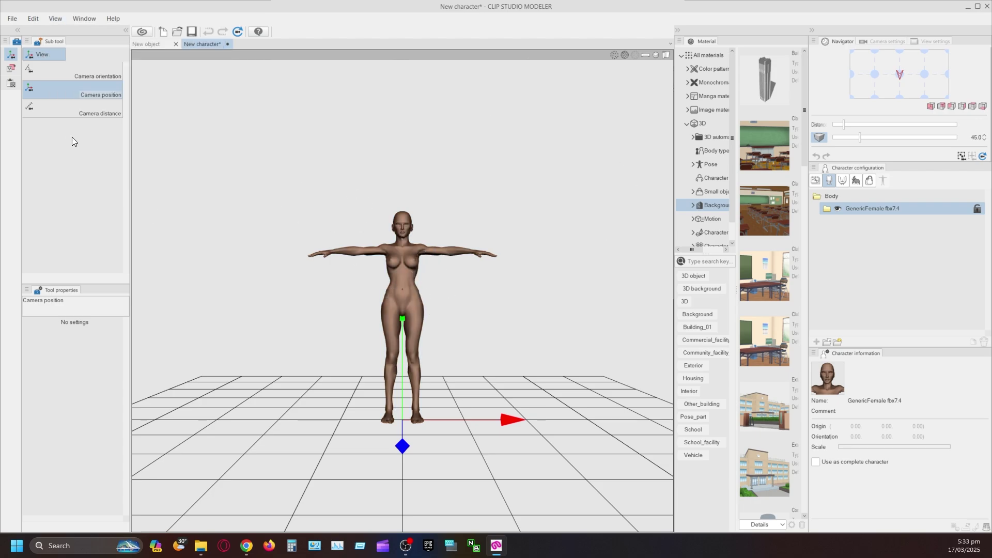
{"action": "left_click", "coordinate": [13, 20]}
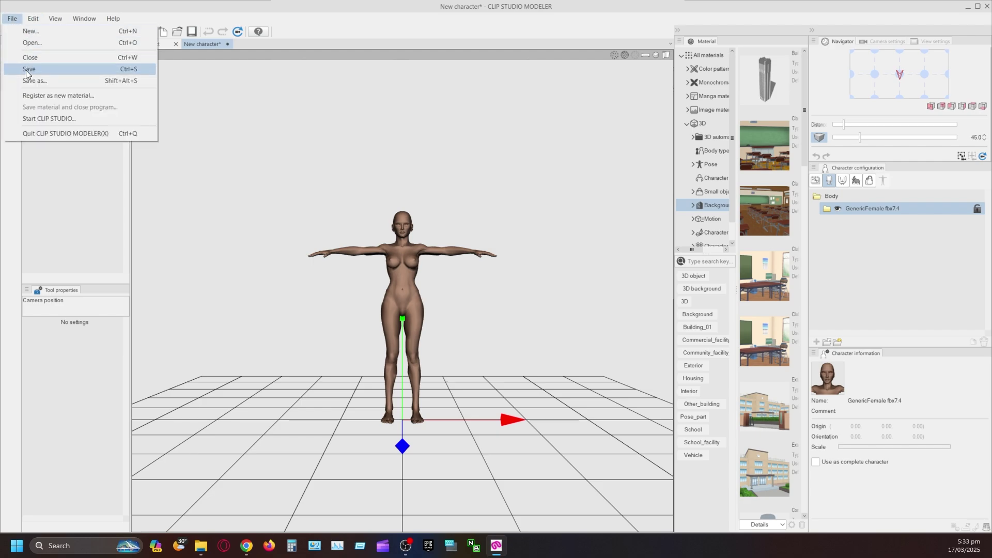
Step: Register the character as a new material and select its default material name
{"action": "left_click", "coordinate": [30, 96]}
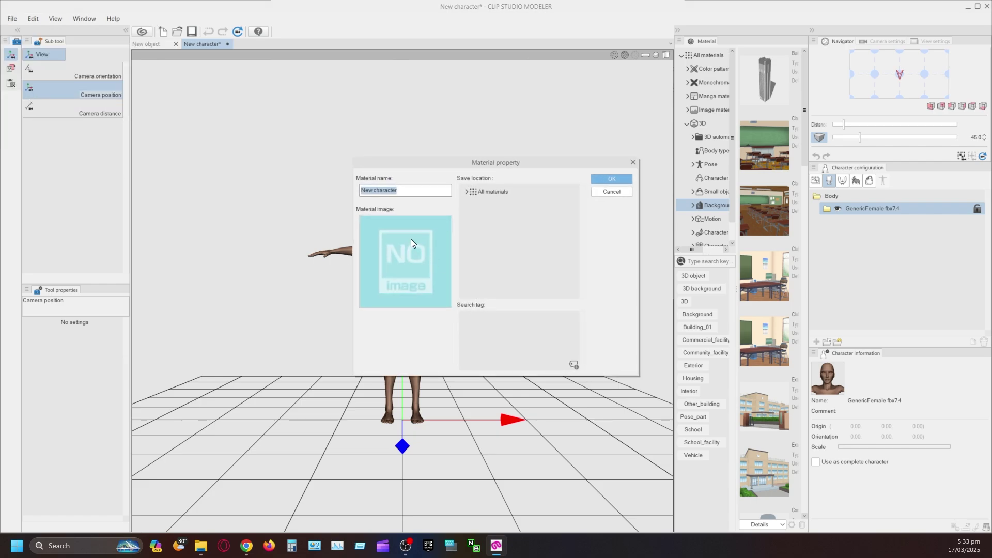
{"action": "left_click", "coordinate": [401, 189]}
{"action": "left_click_drag", "start_coordinate": [401, 189], "coordinate": [353, 186]}
Step: Set the save location to All materials > 3D > Body type
{"action": "left_click", "coordinate": [472, 193]}
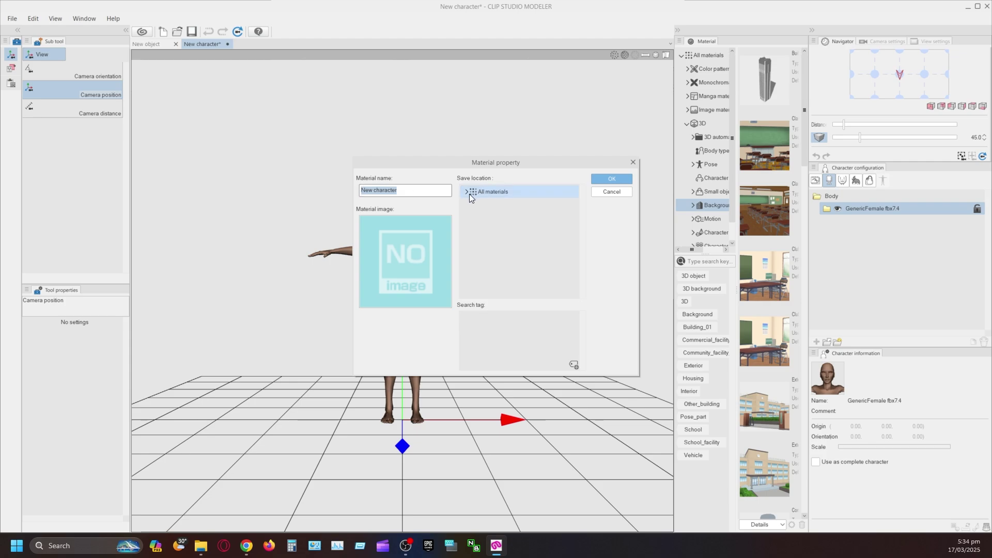
{"action": "left_click", "coordinate": [467, 192]}
{"action": "left_click", "coordinate": [487, 260]}
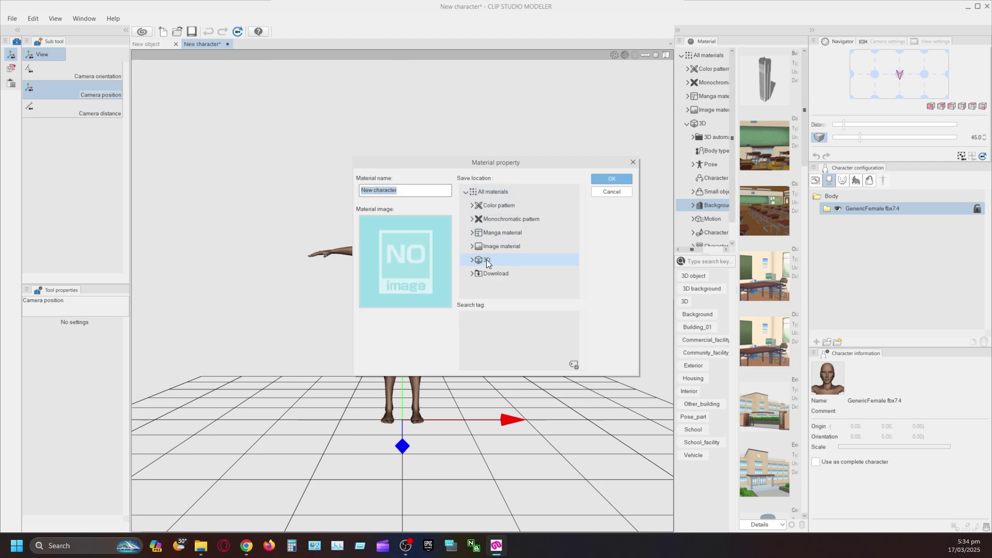
{"action": "left_click", "coordinate": [472, 259]}
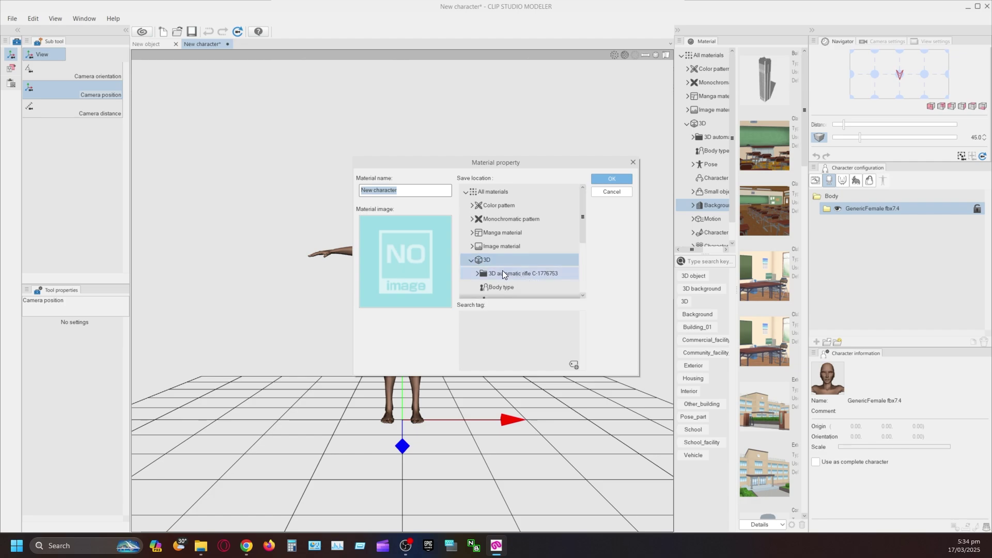
{"action": "left_click", "coordinate": [498, 287]}
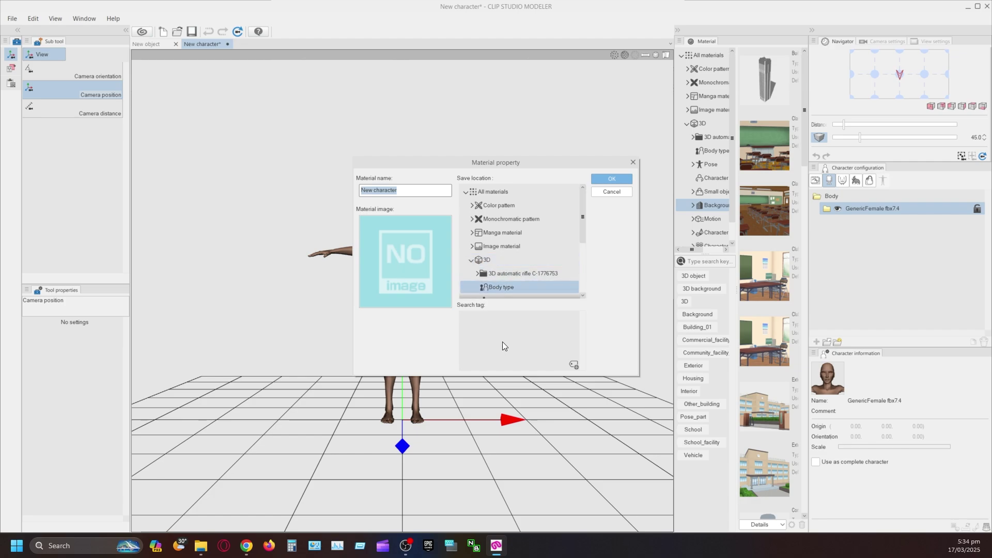
{"action": "left_click", "coordinate": [574, 365]}
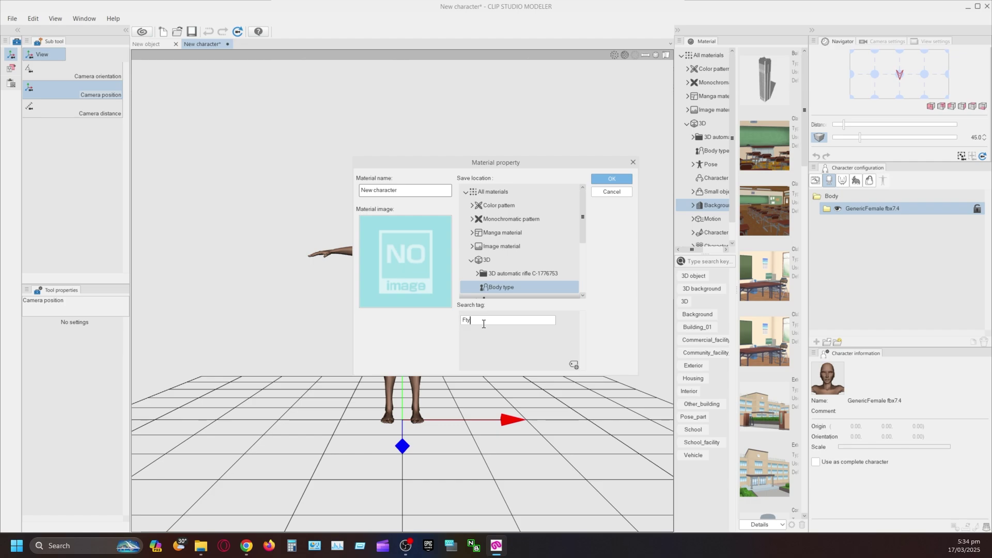
Step: Enter 'new 3D femal' as the first search tag, then add a second tag '3D'
{"action": "key", "text": "BackSpace"}
{"action": "type", "text": "3D femal"}
{"action": "left_click", "coordinate": [463, 322]}
{"action": "type", "text": "new"}
{"action": "left_click", "coordinate": [573, 364]}
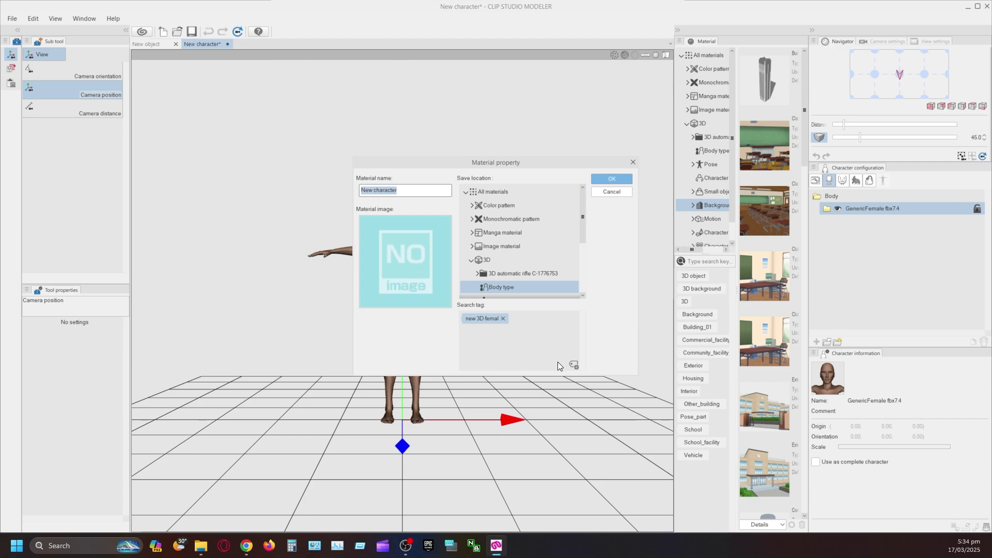
{"action": "left_click", "coordinate": [574, 365]}
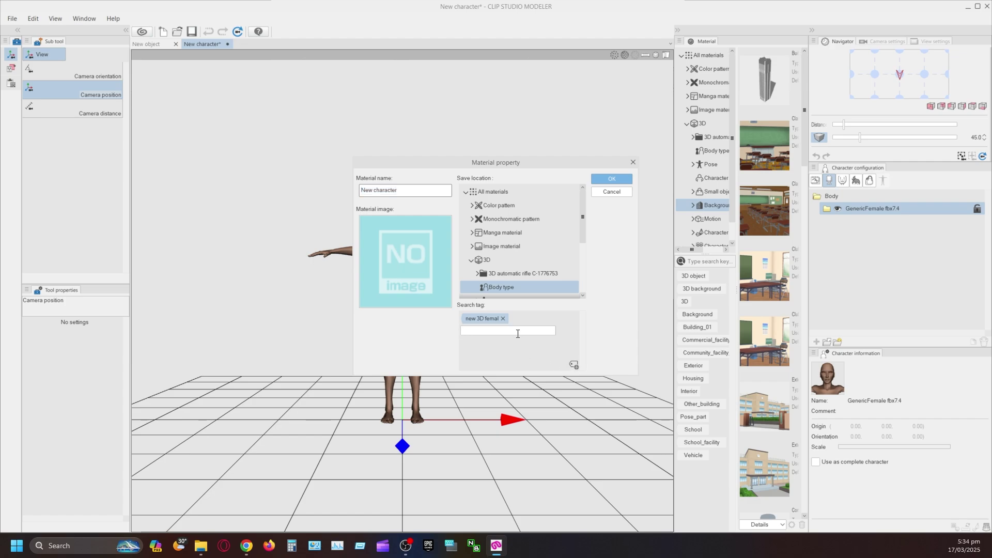
{"action": "type", "text": "3D"}
{"action": "left_click", "coordinate": [572, 366]}
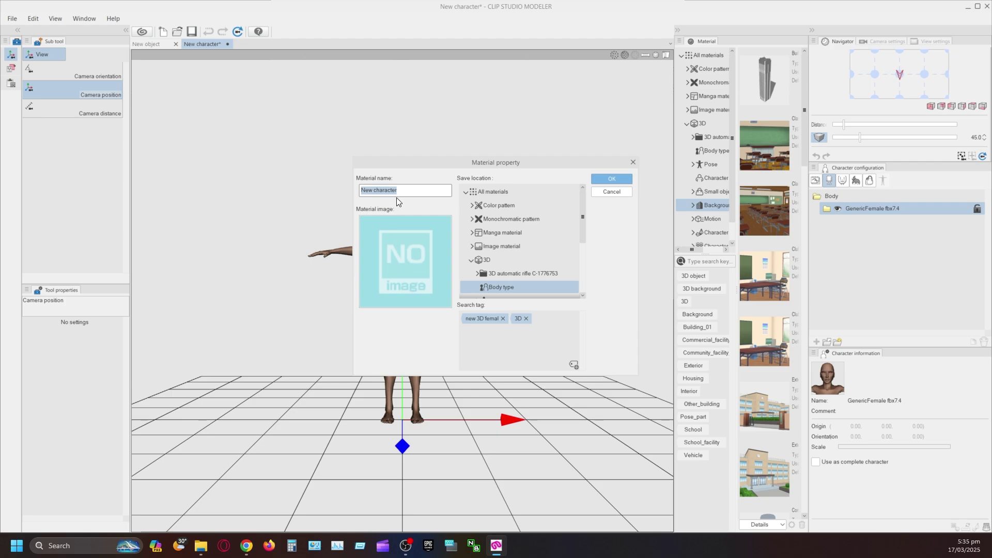
Step: Rename the material to '3D female'
{"action": "left_click_drag", "start_coordinate": [405, 190], "coordinate": [349, 189]}
{"action": "type", "text": "D"}
{"action": "type", "text": "female"}
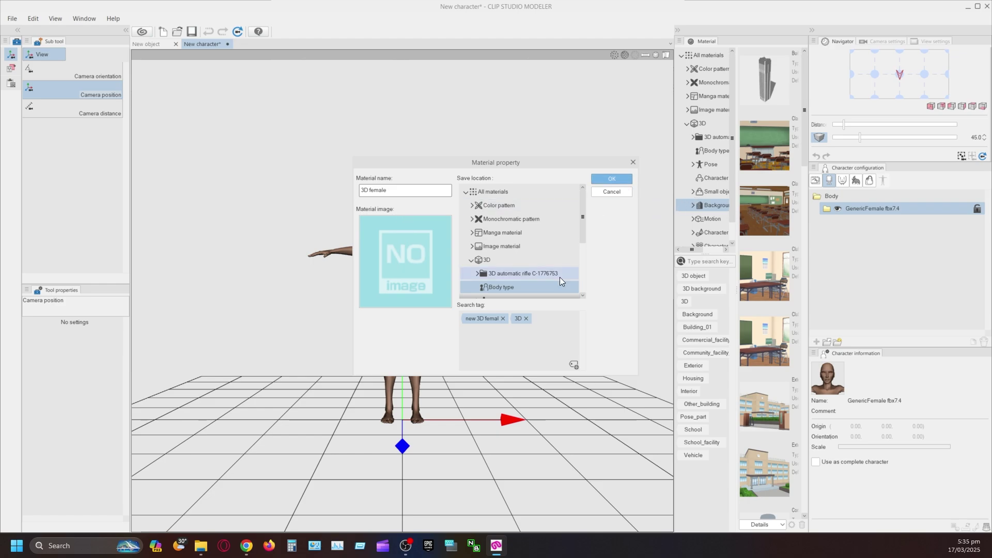
Step: Replace the 'new 3D femal' tag with '3D female' and confirm the registration
{"action": "left_click", "coordinate": [502, 319]}
{"action": "left_click", "coordinate": [574, 365]}
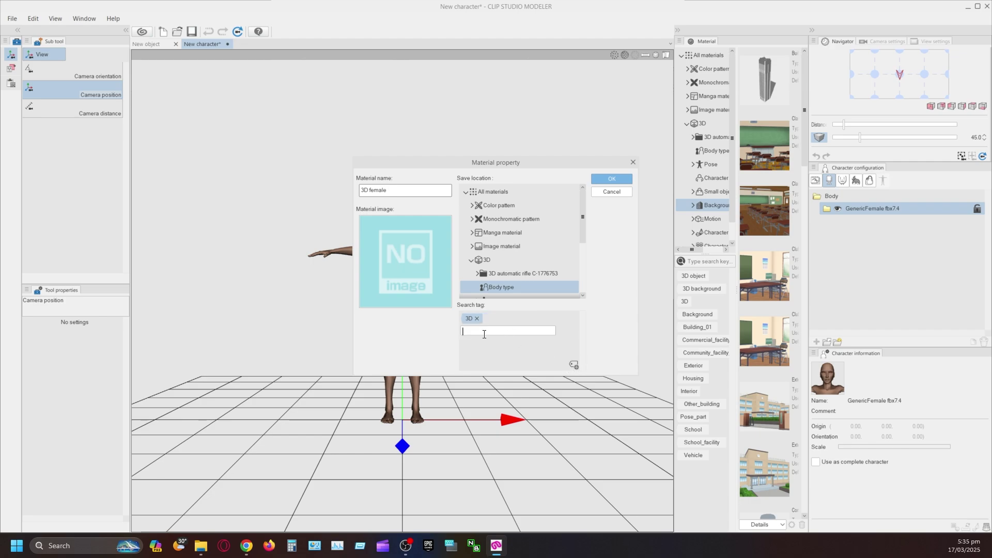
{"action": "type", "text": "3D female"}
{"action": "left_click", "coordinate": [573, 364]}
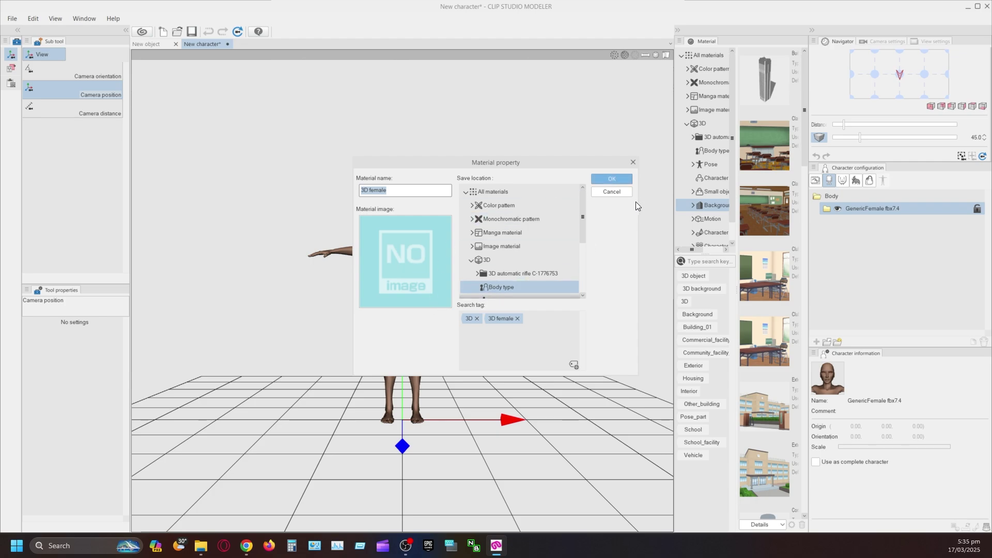
{"action": "left_click", "coordinate": [607, 178]}
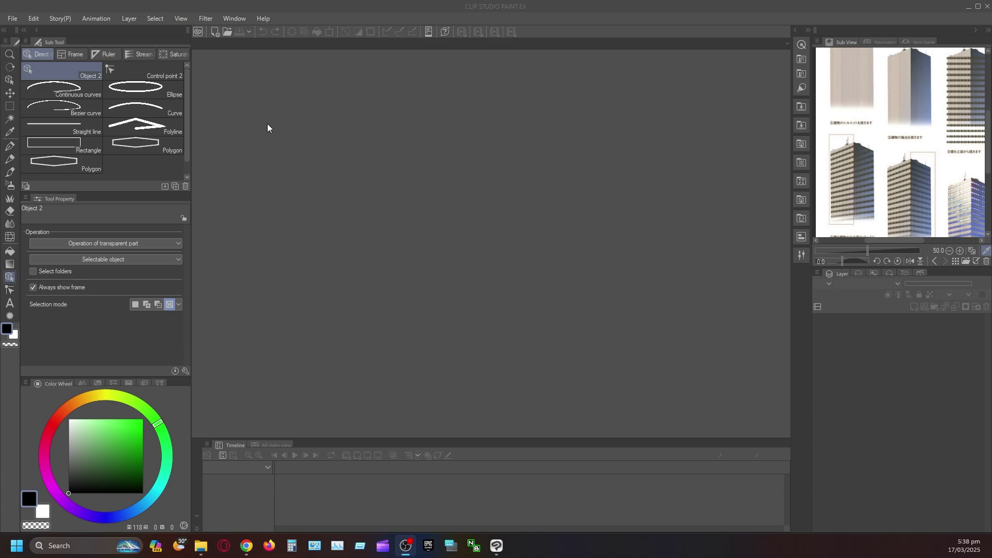
Step: Create a new 1920 x 1080 px, 600 dpi illustration canvas with File > New
{"action": "left_click", "coordinate": [17, 19]}
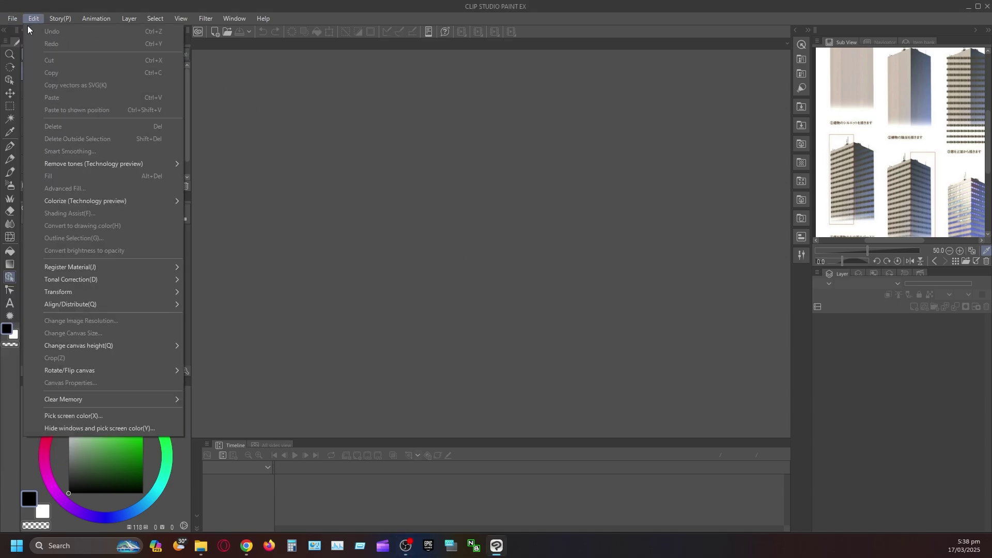
{"action": "left_click", "coordinate": [30, 33]}
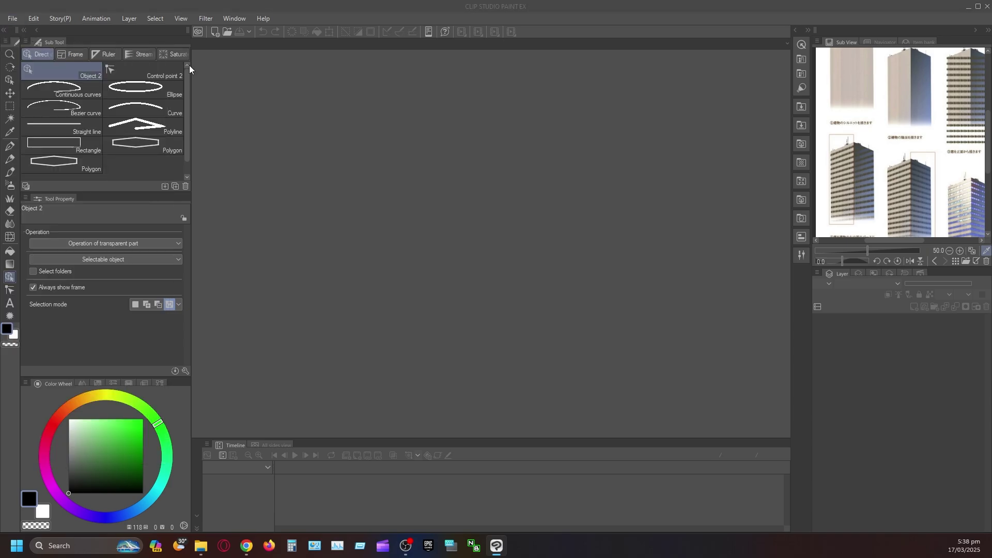
{"action": "left_click", "coordinate": [553, 142]}
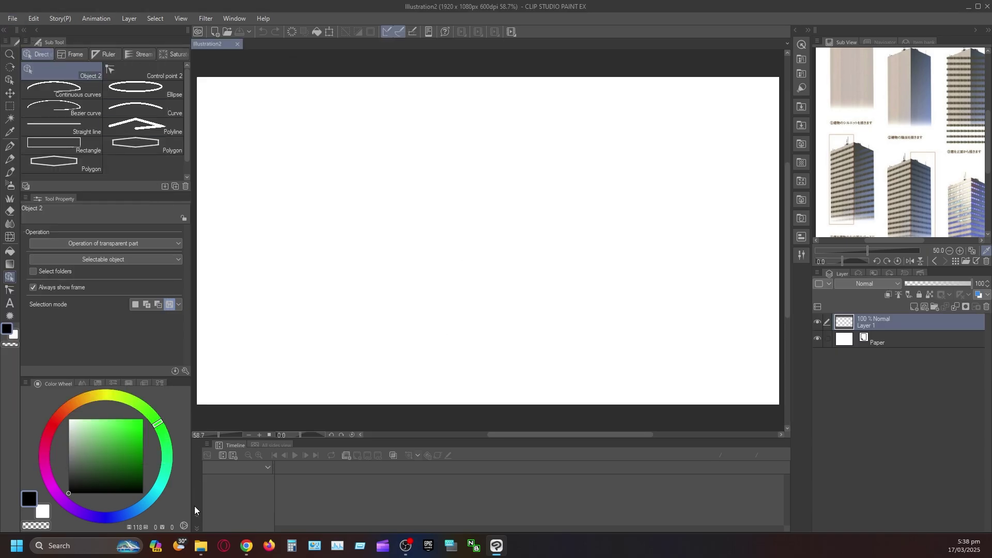
Step: Collapse the Timeline and drag the 3D female material from Body type onto the canvas
{"action": "left_click", "coordinate": [196, 527]}
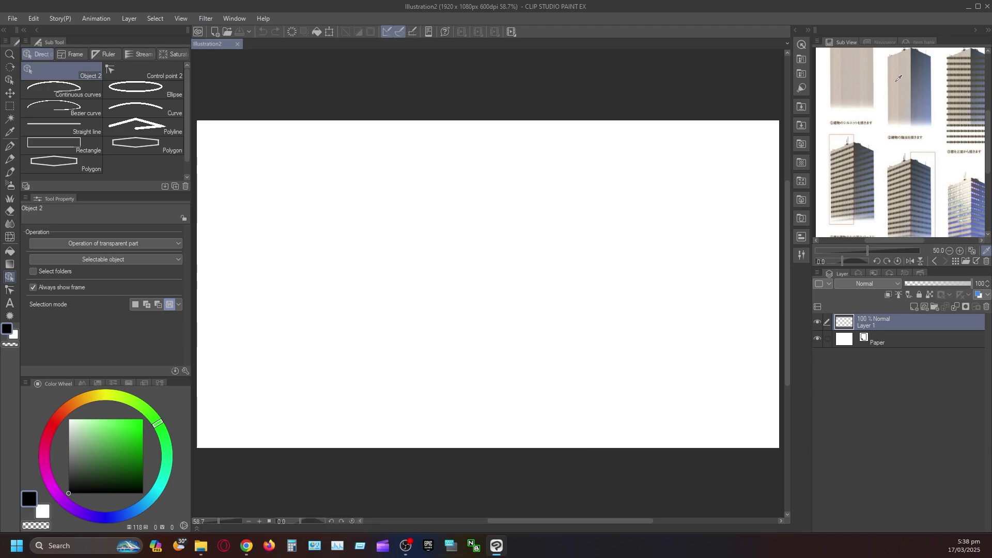
{"action": "left_click", "coordinate": [796, 31]}
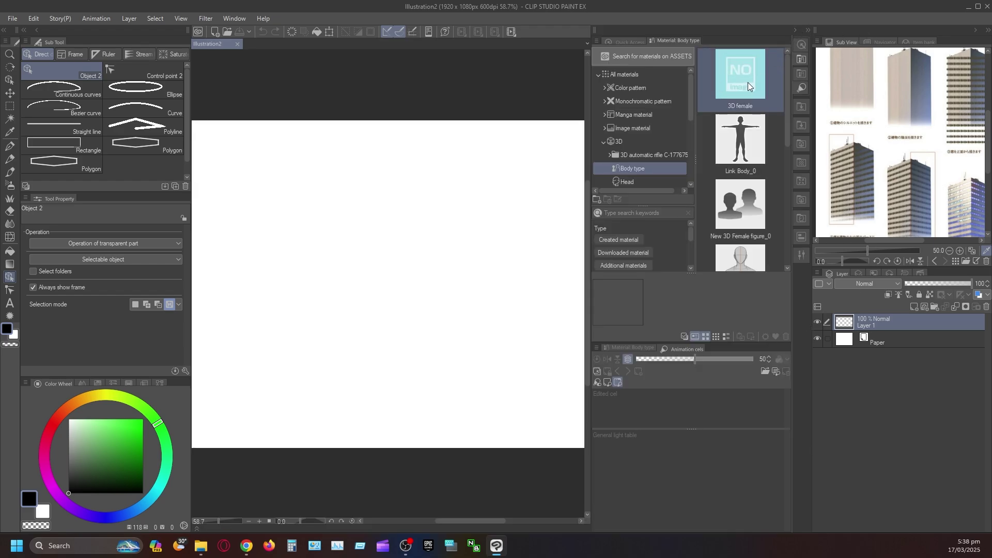
{"action": "left_click_drag", "start_coordinate": [748, 81], "coordinate": [395, 230]}
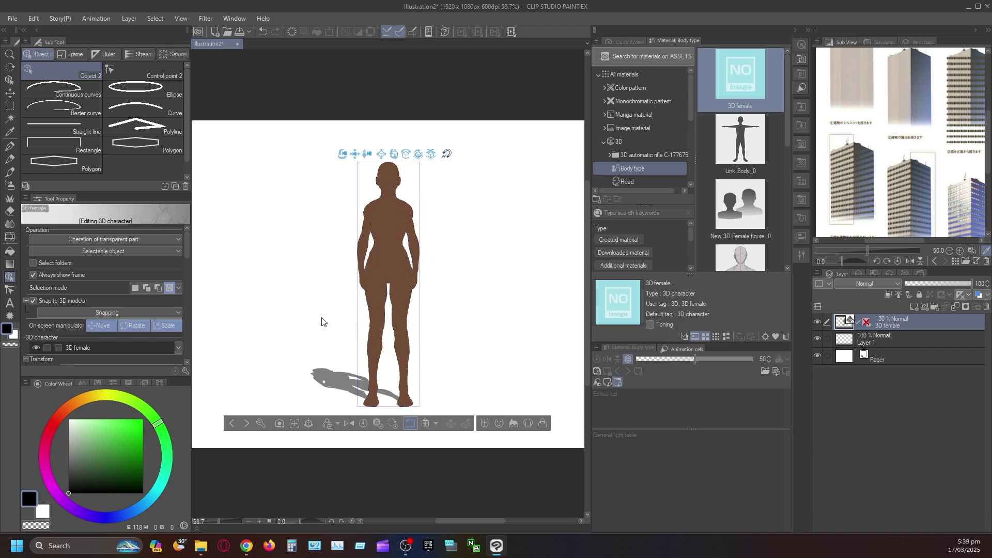
Step: In Sub Tool Detail, apply the light source, adjust its direction, and uncheck Cast shadows
{"action": "left_click", "coordinate": [261, 423]}
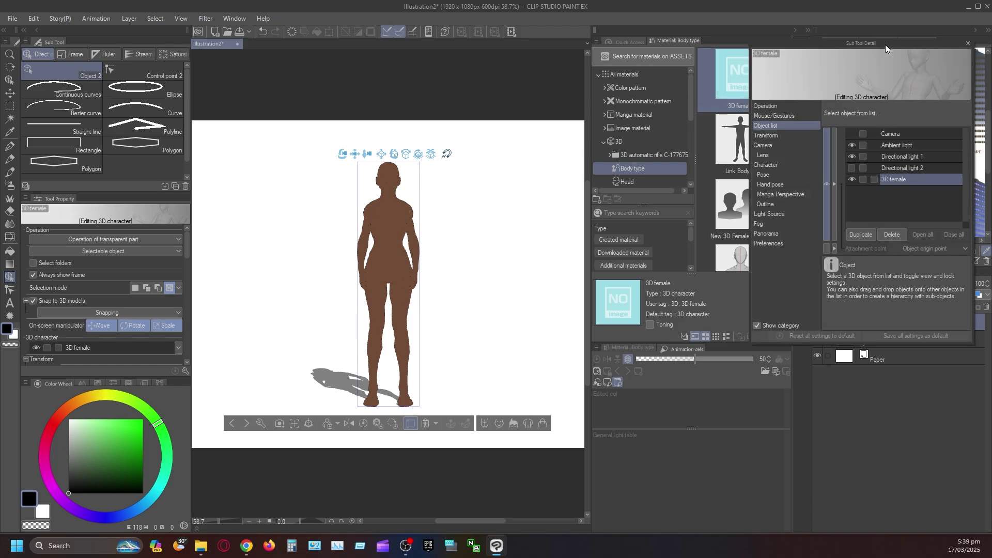
{"action": "left_click_drag", "start_coordinate": [885, 44], "coordinate": [224, 58]}
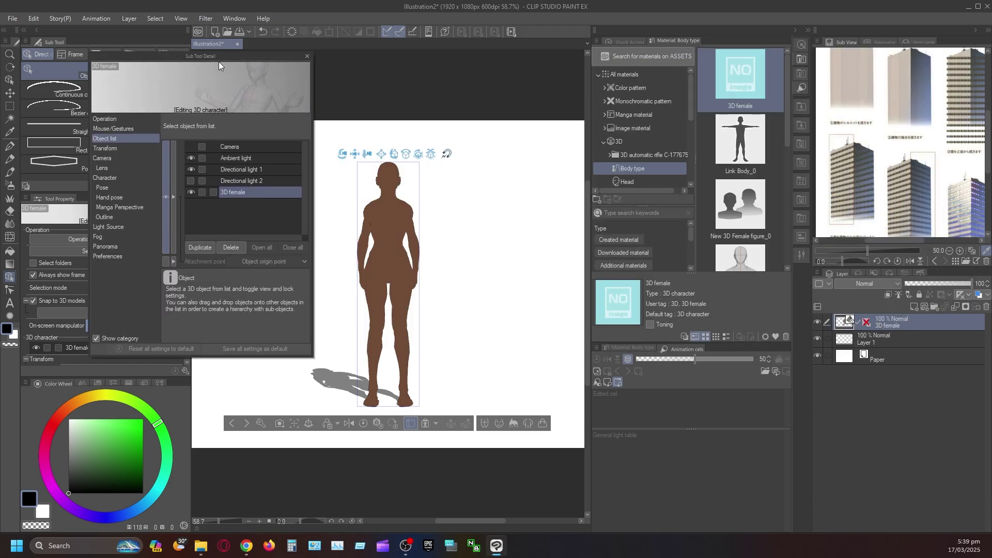
{"action": "left_click", "coordinate": [108, 227]}
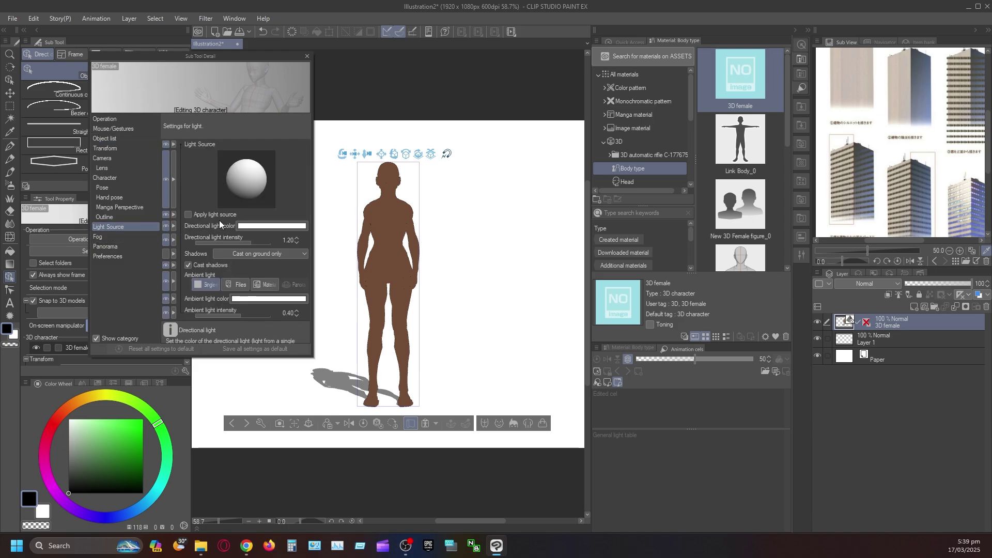
{"action": "left_click", "coordinate": [187, 214]}
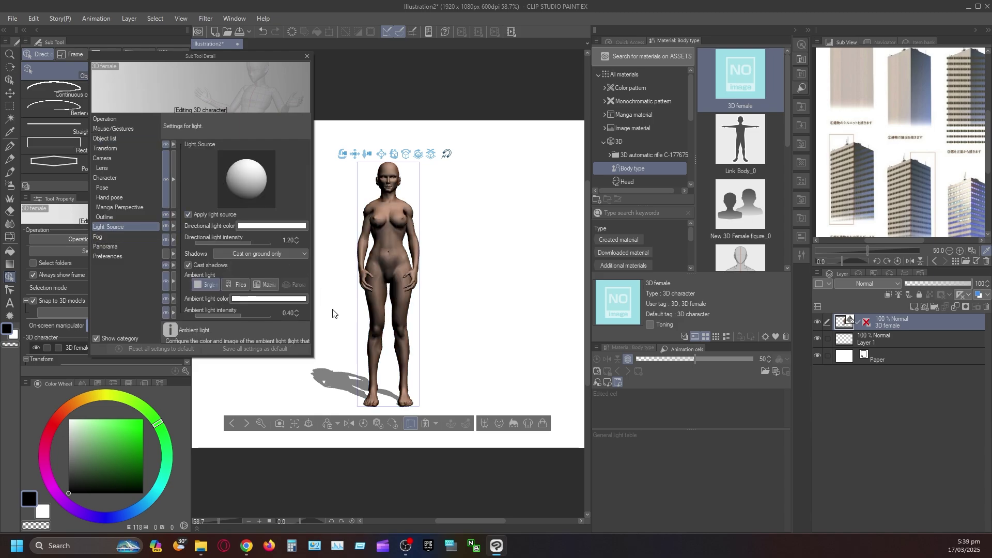
{"action": "mouse_move", "coordinate": [250, 175]}
{"action": "left_mouse_down"}
{"action": "mouse_move", "coordinate": [263, 156]}
{"action": "mouse_move", "coordinate": [245, 199]}
{"action": "mouse_move", "coordinate": [253, 199]}
{"action": "left_mouse_up"}
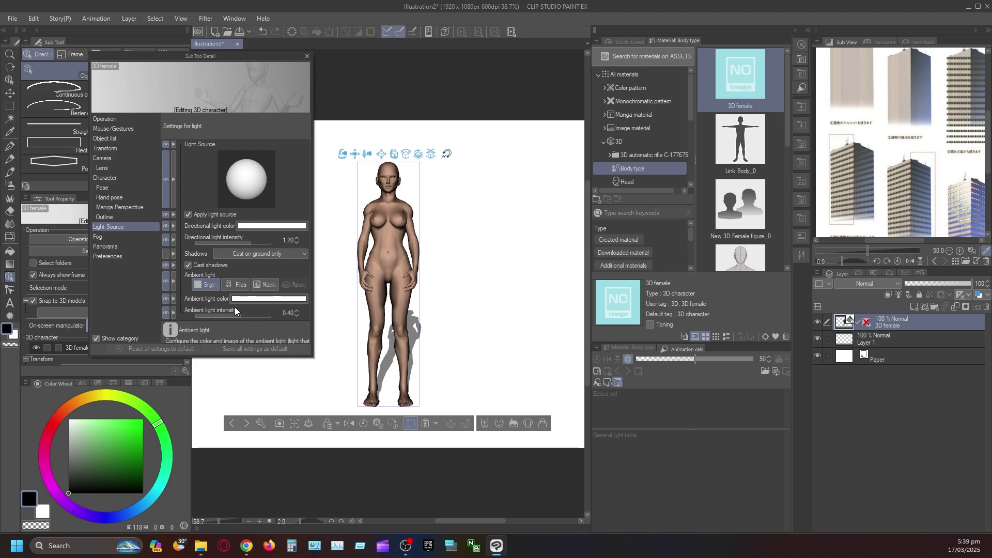
{"action": "left_click", "coordinate": [188, 264]}
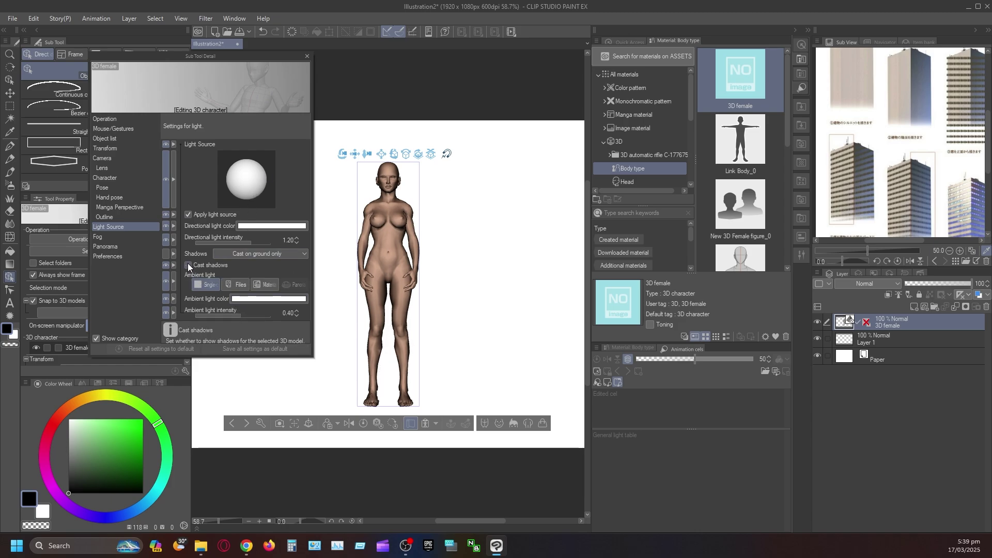
{"action": "left_click", "coordinate": [307, 55]}
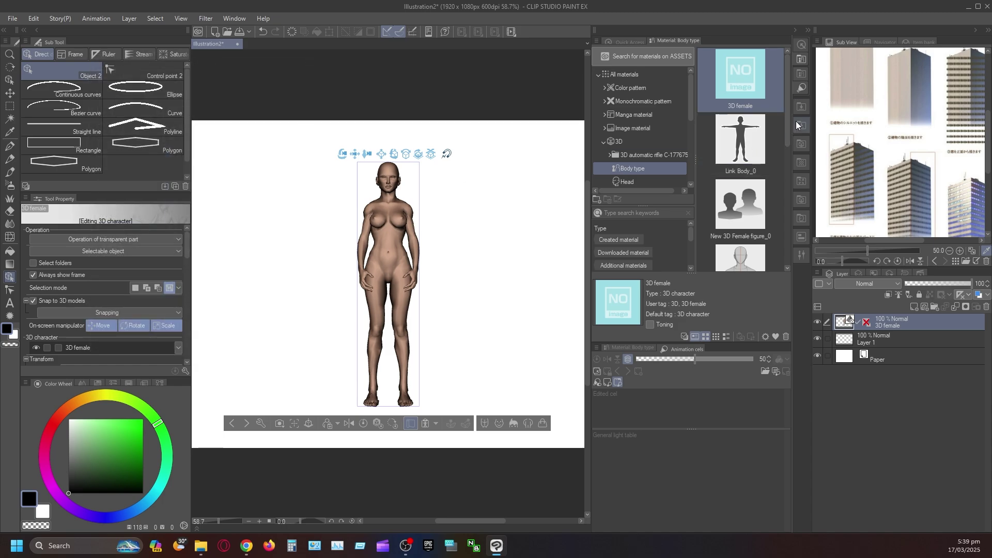
{"action": "mouse_move", "coordinate": [789, 94]}
{"action": "left_mouse_down"}
{"action": "mouse_move", "coordinate": [786, 223]}
{"action": "mouse_move", "coordinate": [790, 157]}
{"action": "left_mouse_up"}
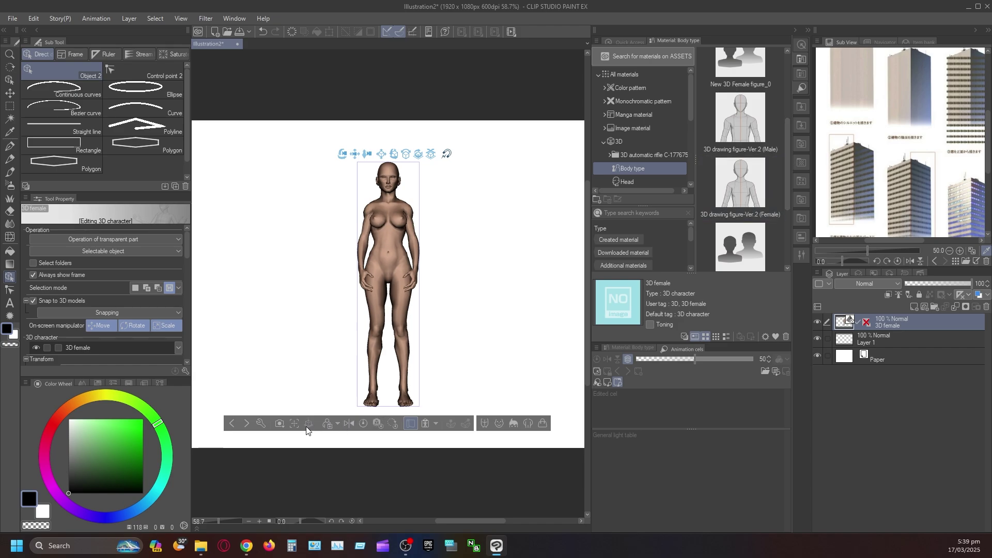
{"action": "left_click", "coordinate": [280, 423]}
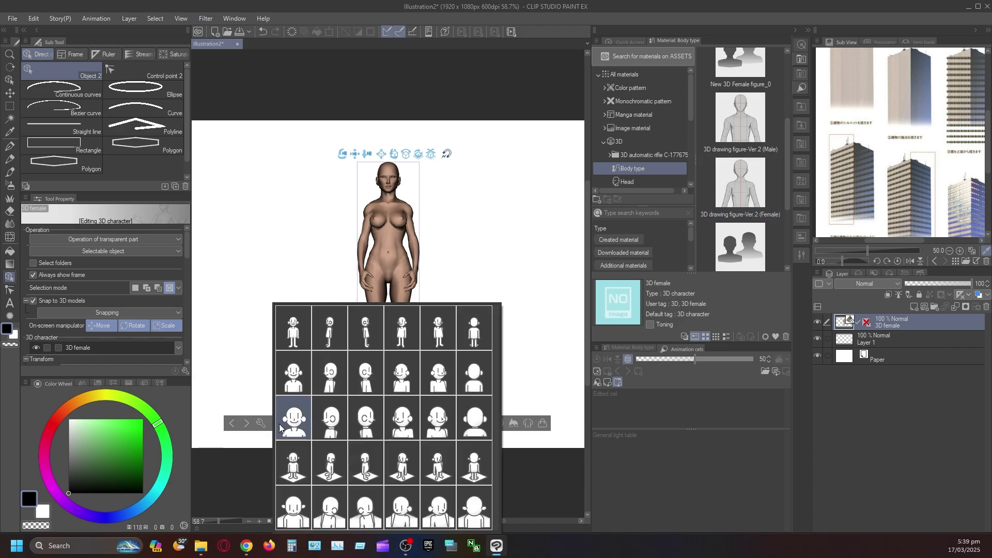
{"action": "left_click", "coordinate": [364, 377]}
{"action": "left_click", "coordinate": [407, 386]}
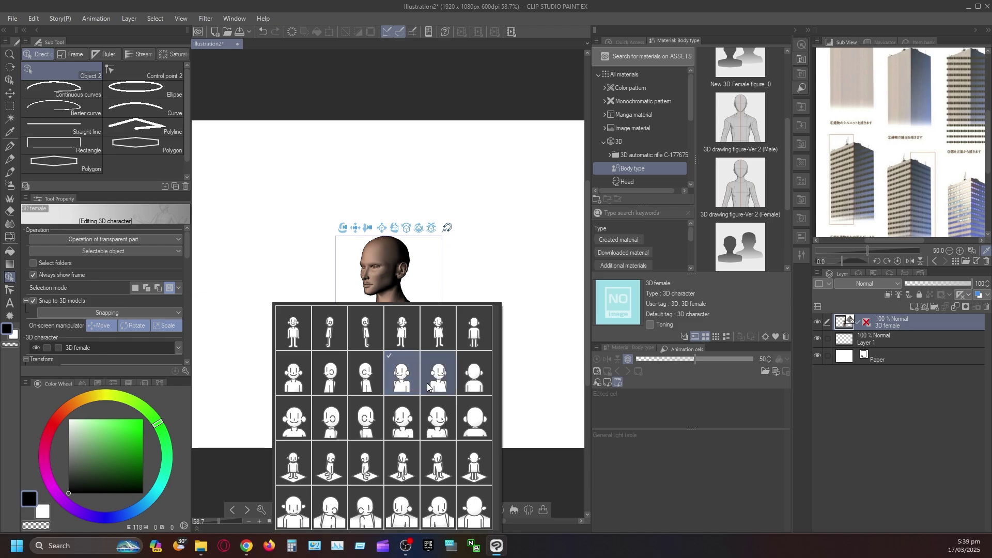
{"action": "left_click", "coordinate": [430, 386]}
{"action": "left_click", "coordinate": [468, 380]}
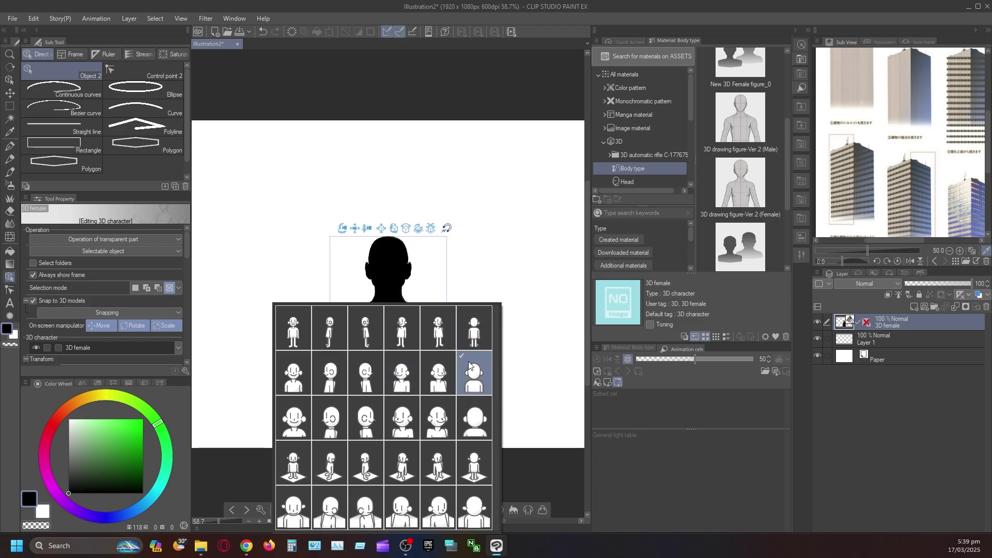
{"action": "left_click", "coordinate": [366, 507]}
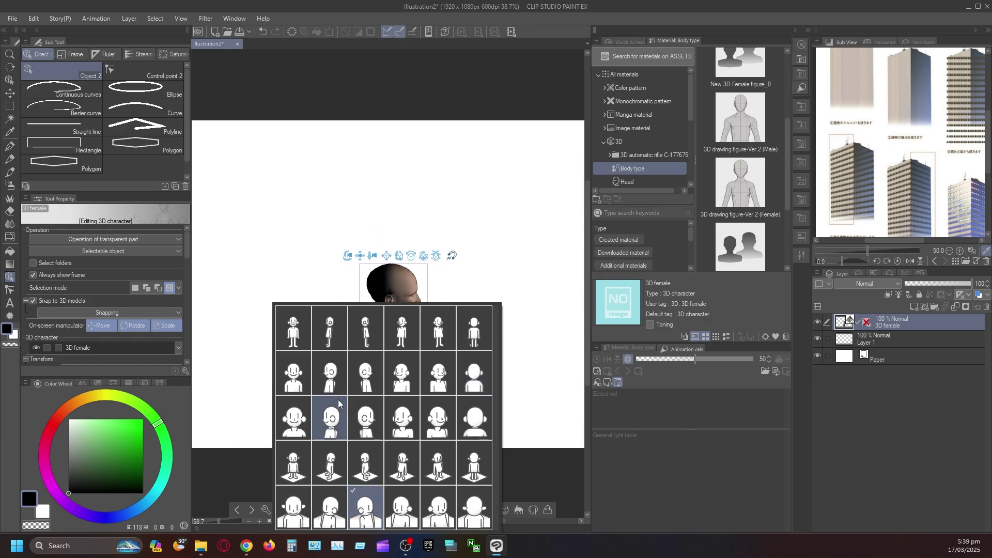
{"action": "left_click", "coordinate": [289, 317]}
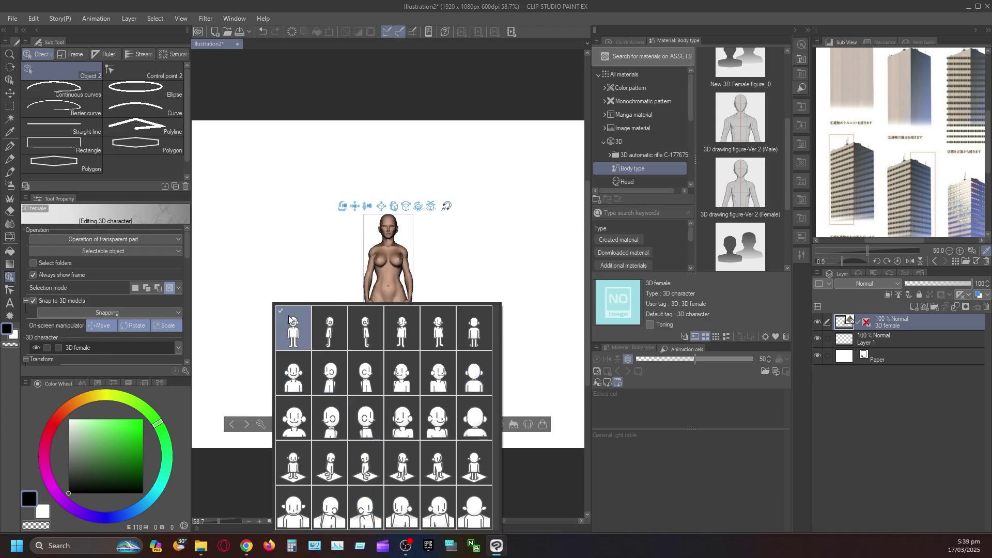
{"action": "left_click", "coordinate": [557, 284]}
Step: Browse the 3D Pose materials and select the Touch hair pose
{"action": "scroll", "coordinate": [656, 166], "scroll_direction": "down", "scroll_amount": 3}
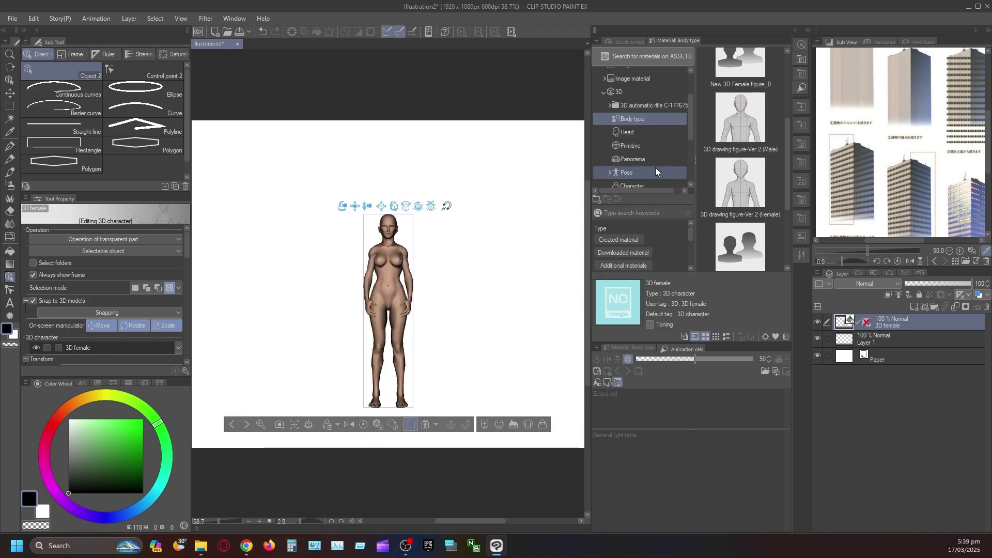
{"action": "left_click", "coordinate": [655, 168]}
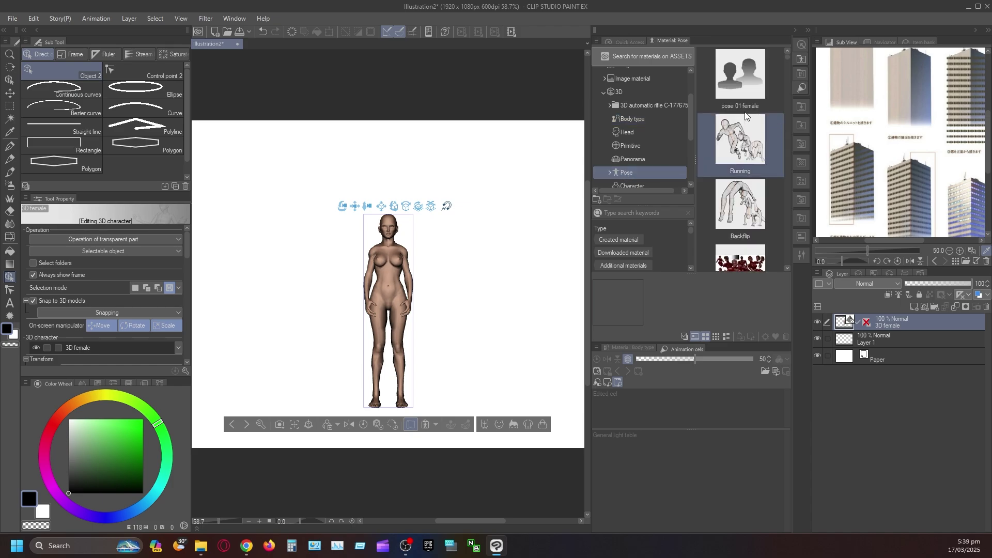
{"action": "scroll", "coordinate": [747, 98], "scroll_direction": "down", "scroll_amount": 4}
{"action": "left_click", "coordinate": [743, 117]}
{"action": "scroll", "coordinate": [742, 117], "scroll_direction": "up", "scroll_amount": 2}
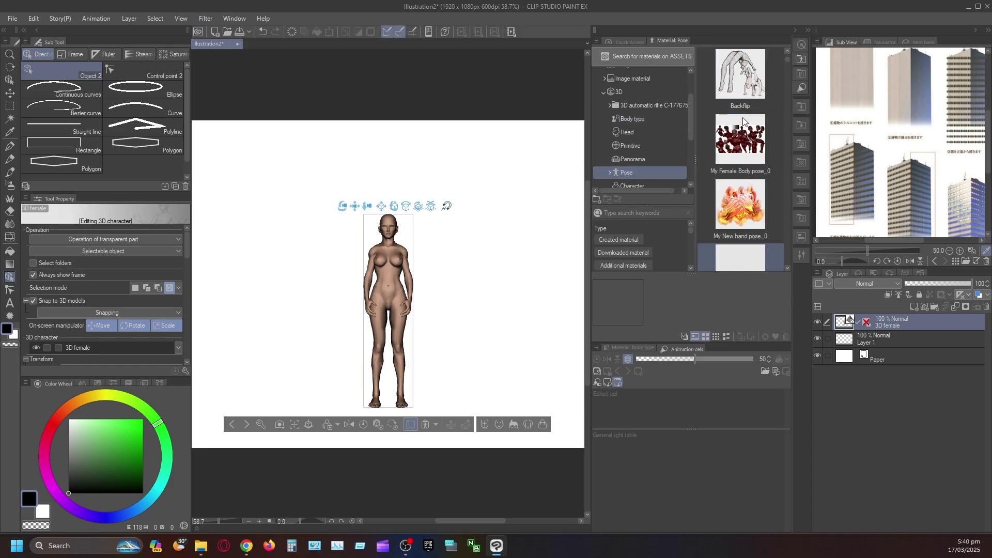
{"action": "scroll", "coordinate": [743, 118], "scroll_direction": "down", "scroll_amount": 3}
{"action": "left_click", "coordinate": [741, 141]}
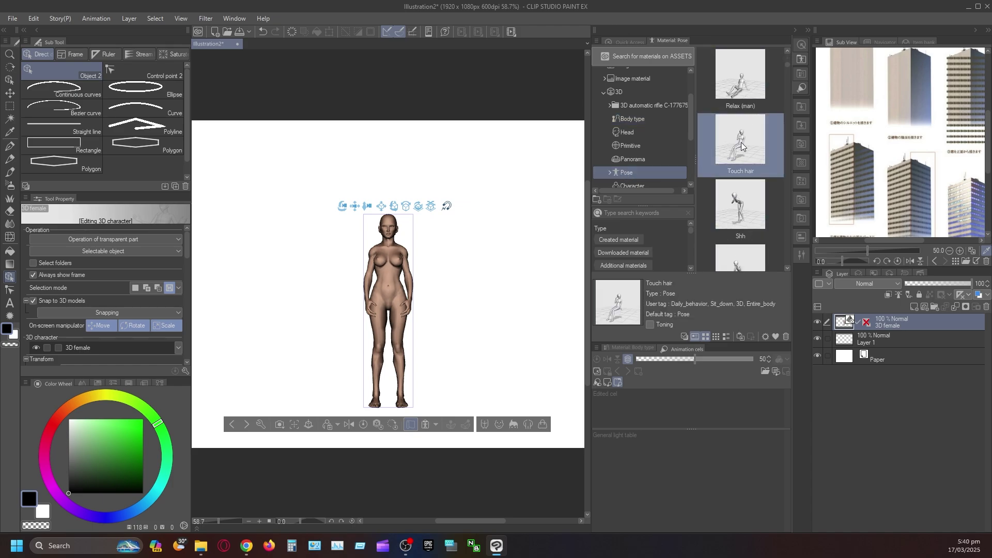
{"action": "double_click", "coordinate": [741, 147]}
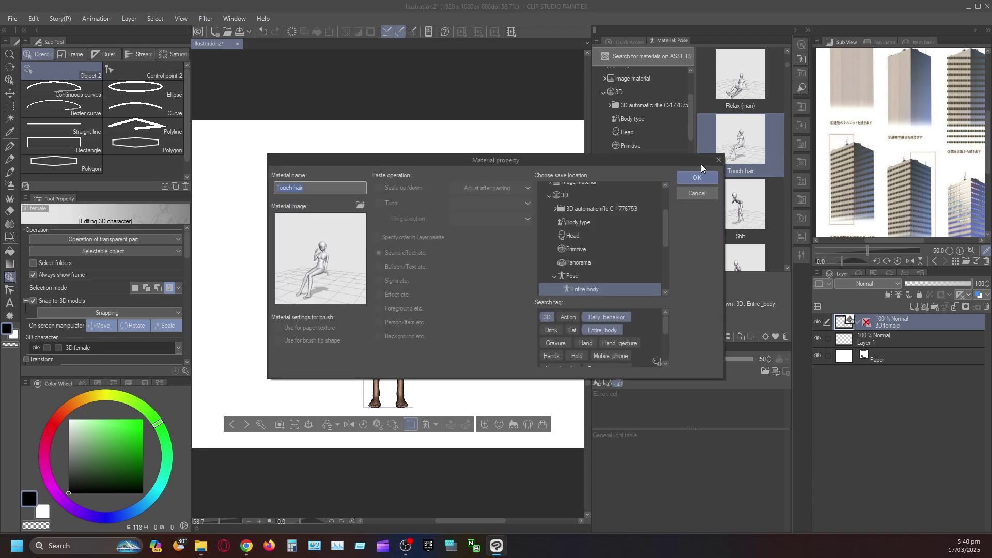
{"action": "left_click", "coordinate": [716, 177]}
Step: Apply Touch hair to the figure, then the Shh pose, then drag Rest chin in hand 02 onto her
{"action": "left_click_drag", "start_coordinate": [741, 139], "coordinate": [389, 280]}
{"action": "left_click", "coordinate": [711, 205]}
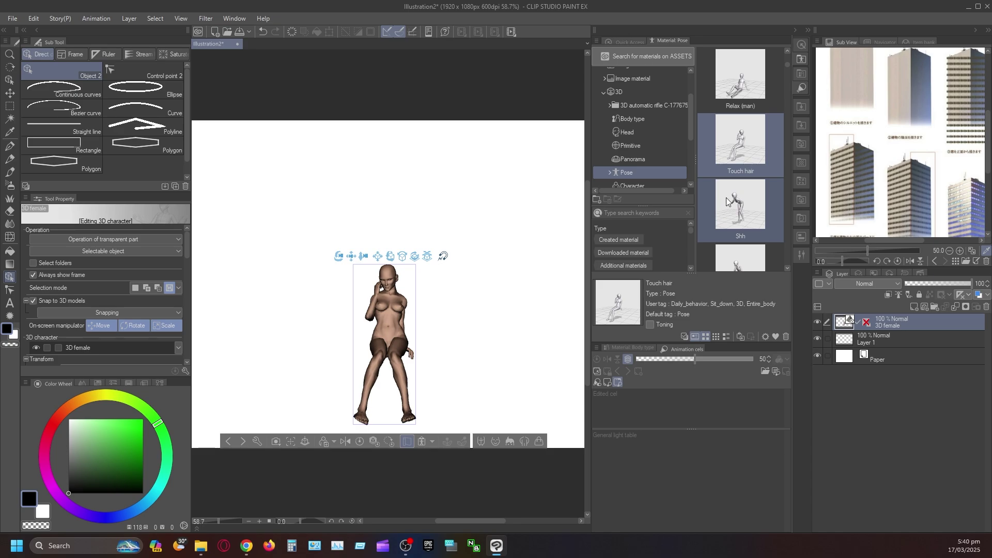
{"action": "left_click_drag", "start_coordinate": [757, 198], "coordinate": [406, 333]}
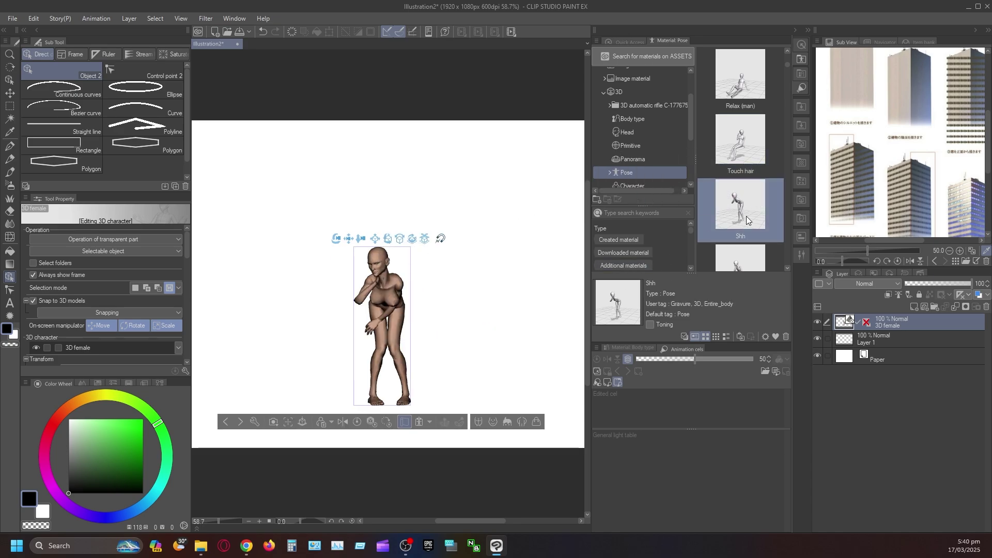
{"action": "scroll", "coordinate": [738, 212], "scroll_direction": "down", "scroll_amount": 1}
{"action": "left_click_drag", "start_coordinate": [738, 213], "coordinate": [354, 308]}
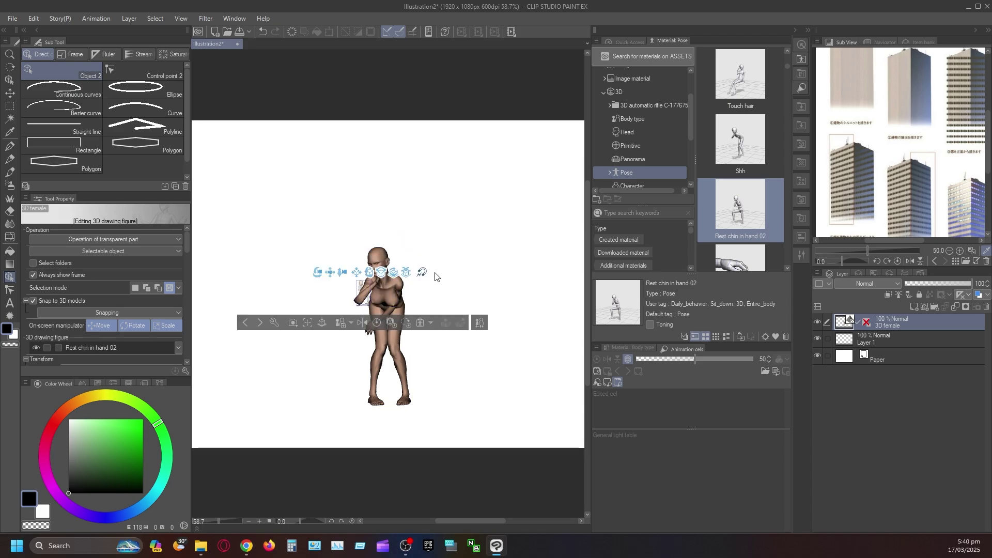
Step: Apply the Rest chin in hand 02 pose and orbit to view the seated figure from the side
{"action": "left_click", "coordinate": [510, 286]}
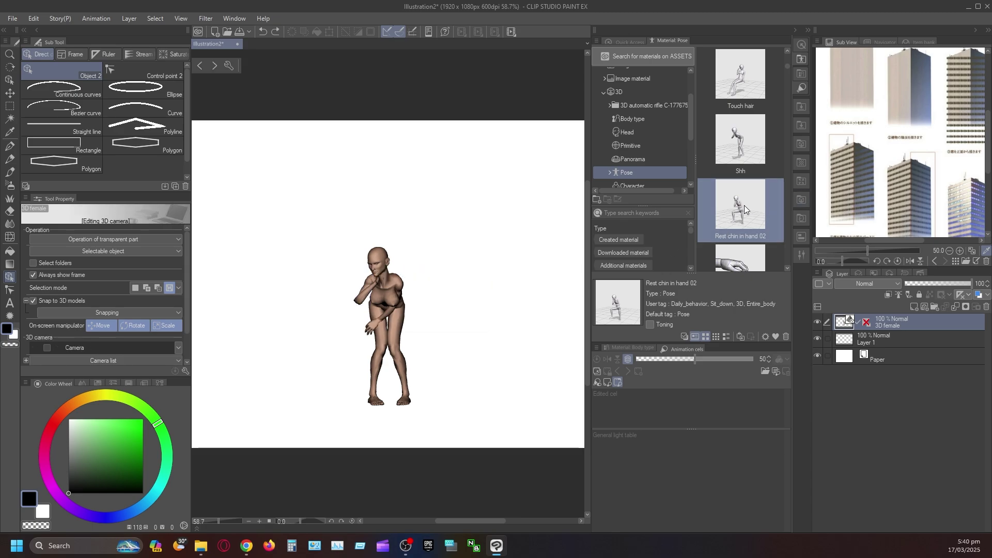
{"action": "left_click_drag", "start_coordinate": [741, 206], "coordinate": [397, 323]}
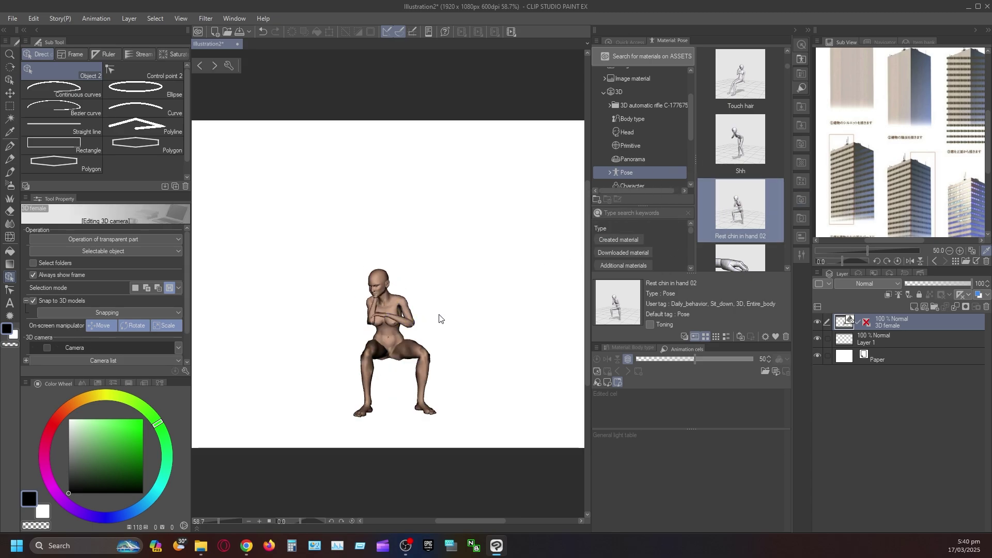
{"action": "scroll", "coordinate": [747, 179], "scroll_direction": "down", "scroll_amount": 5}
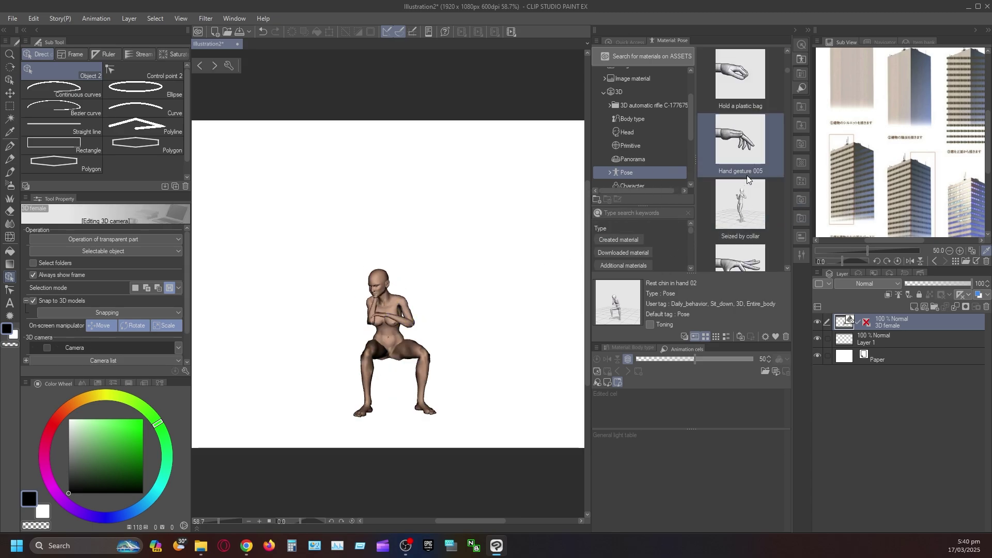
{"action": "left_click_drag", "start_coordinate": [445, 345], "coordinate": [594, 323]}
{"action": "left_click_drag", "start_coordinate": [460, 308], "coordinate": [341, 313]}
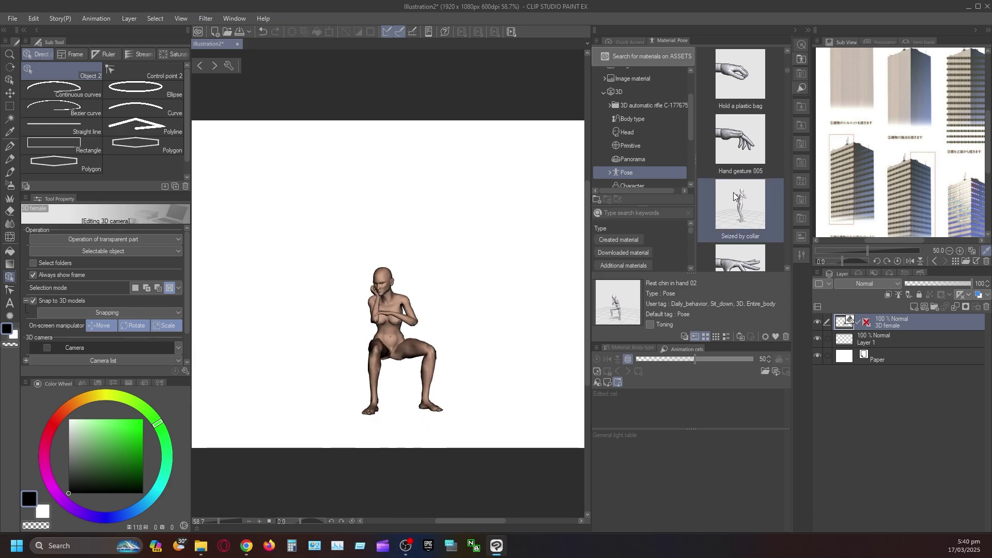
Step: Shift the upper body and rotate one upper arm so the hand reaches her chin
{"action": "left_click", "coordinate": [376, 303]}
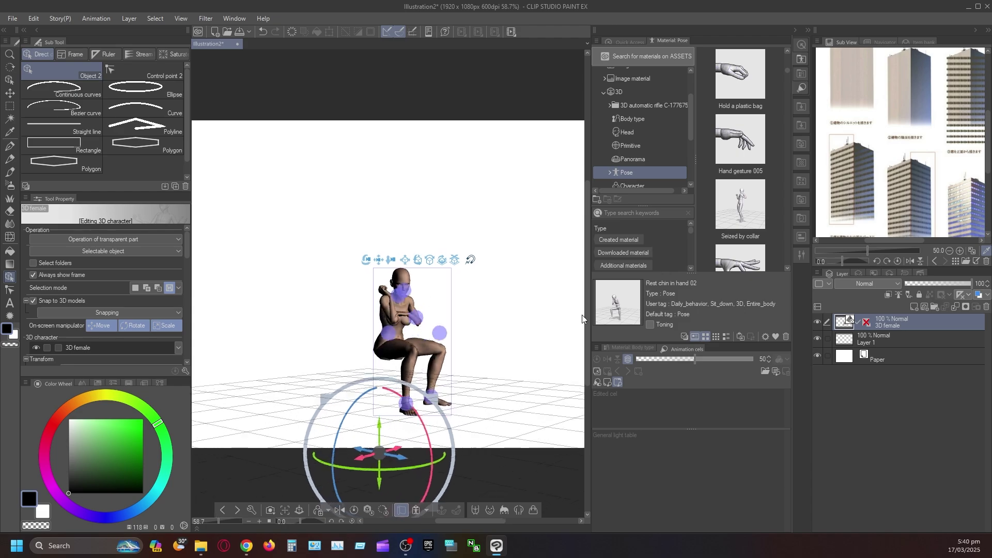
{"action": "left_click", "coordinate": [413, 291]}
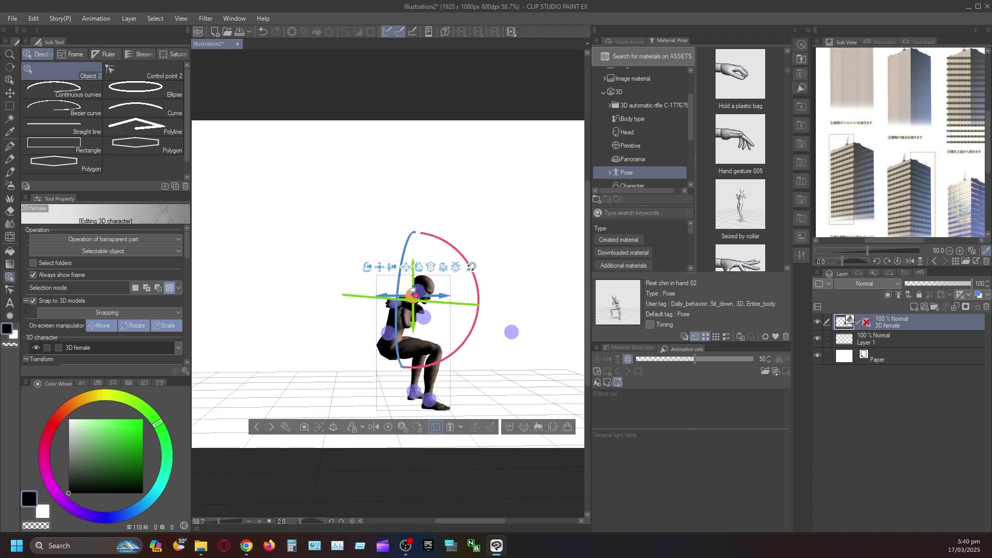
{"action": "left_click_drag", "start_coordinate": [411, 290], "coordinate": [410, 309]}
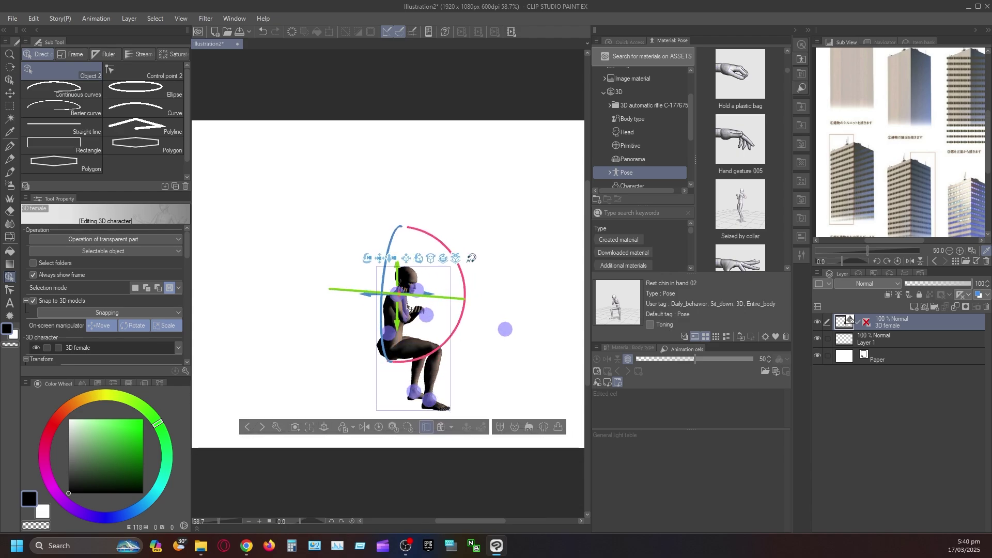
{"action": "left_click", "coordinate": [410, 307]}
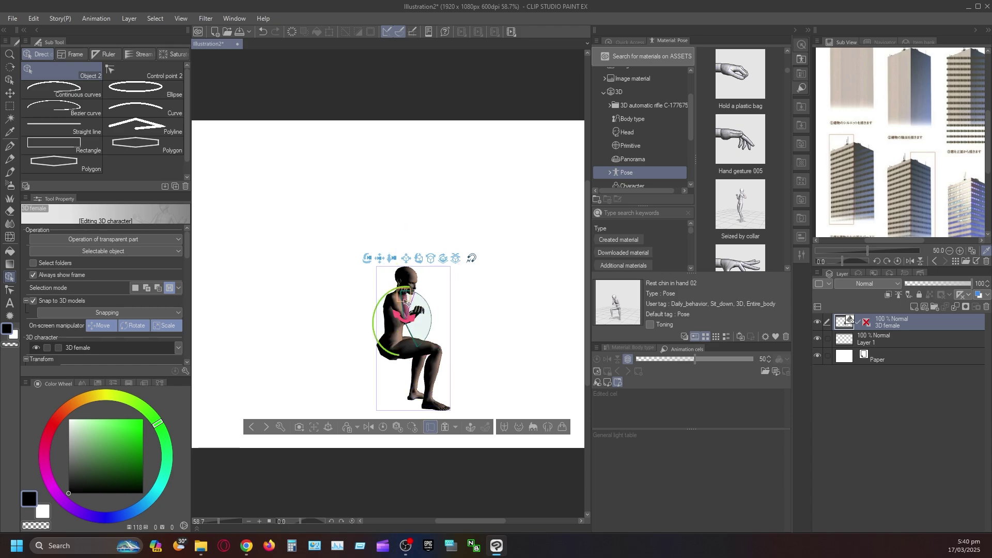
{"action": "scroll", "coordinate": [426, 309], "scroll_direction": "up", "scroll_amount": 2}
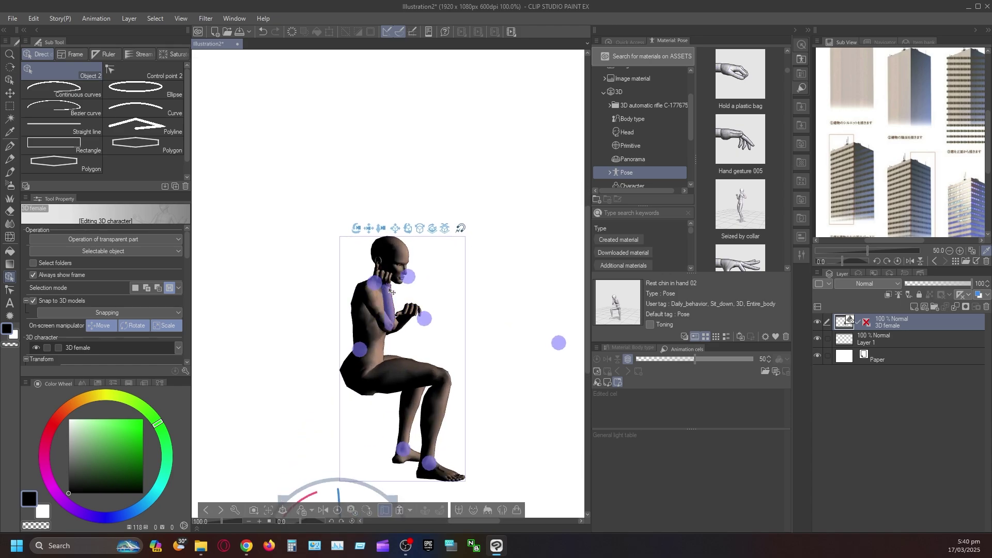
{"action": "left_click", "coordinate": [391, 291]}
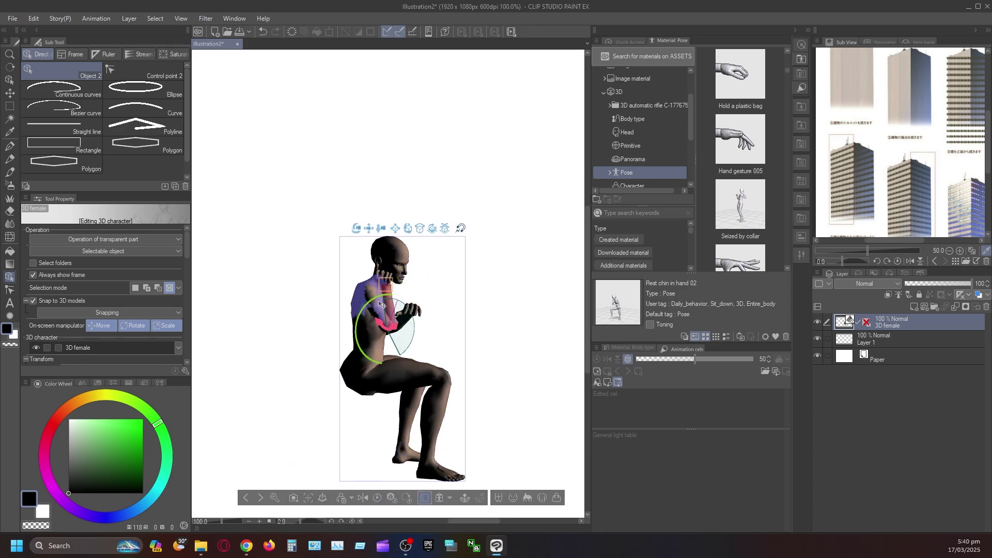
{"action": "left_click_drag", "start_coordinate": [385, 294], "coordinate": [391, 296]}
Step: Rotate the other upper arm down so it lies across her body
{"action": "left_click_drag", "start_coordinate": [469, 336], "coordinate": [294, 359]}
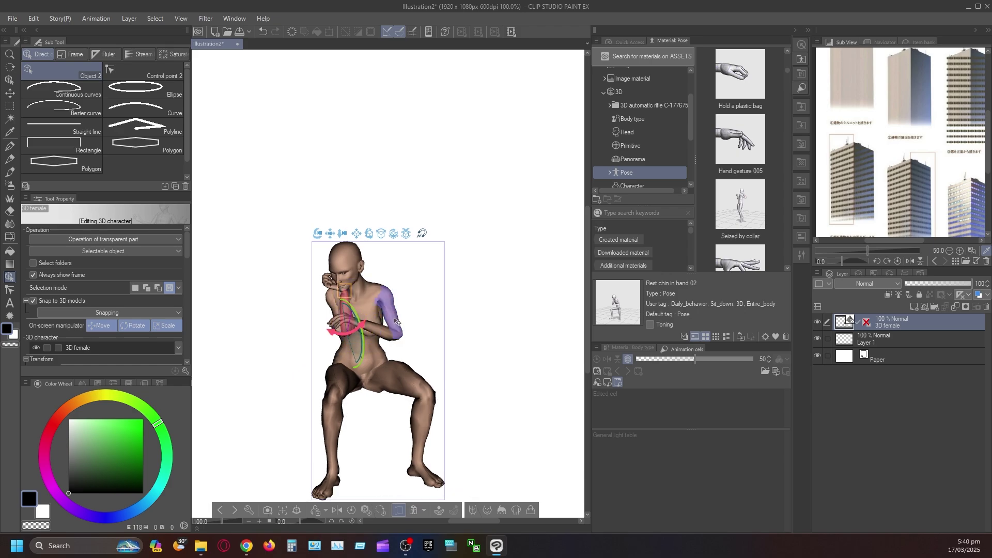
{"action": "left_click", "coordinate": [407, 338]}
{"action": "left_click_drag", "start_coordinate": [396, 284], "coordinate": [408, 304]}
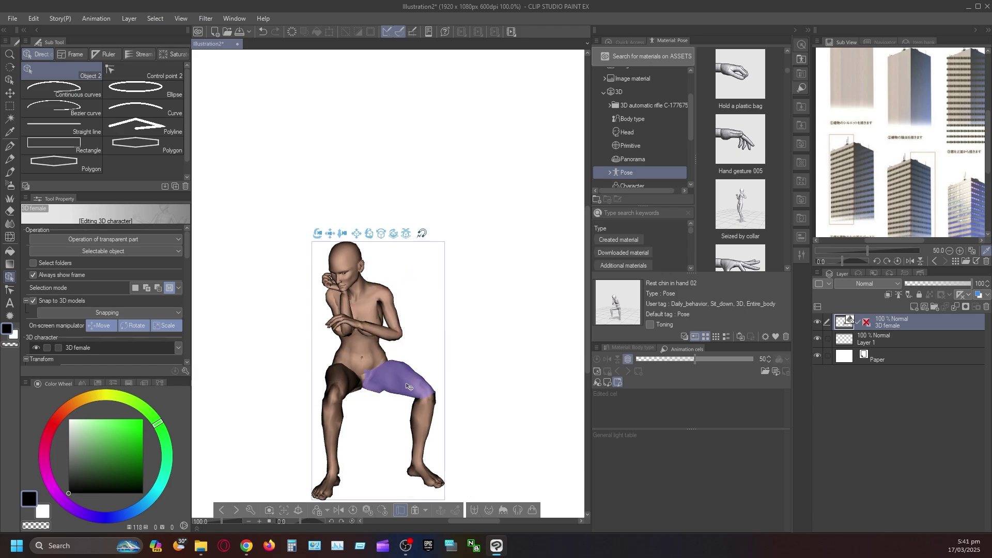
{"action": "left_click", "coordinate": [411, 389]}
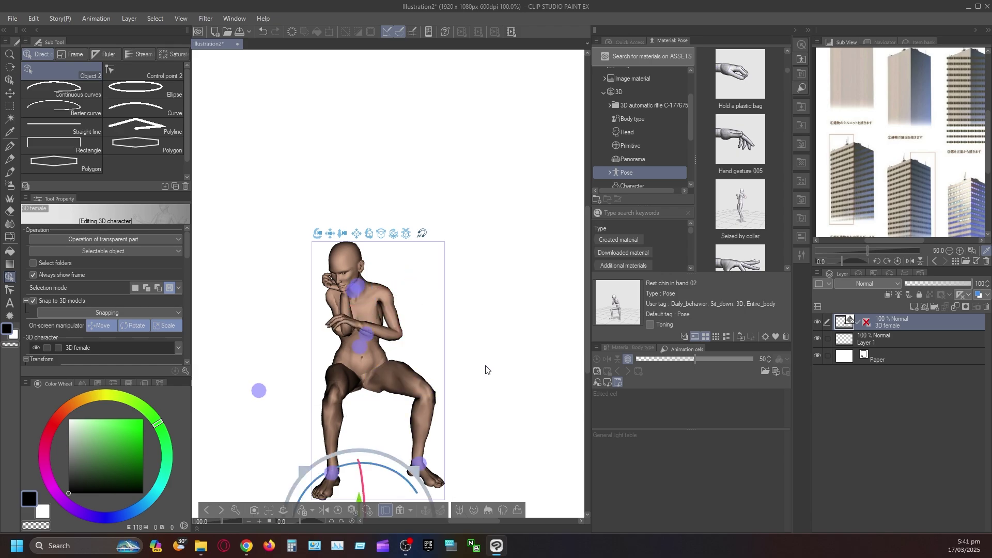